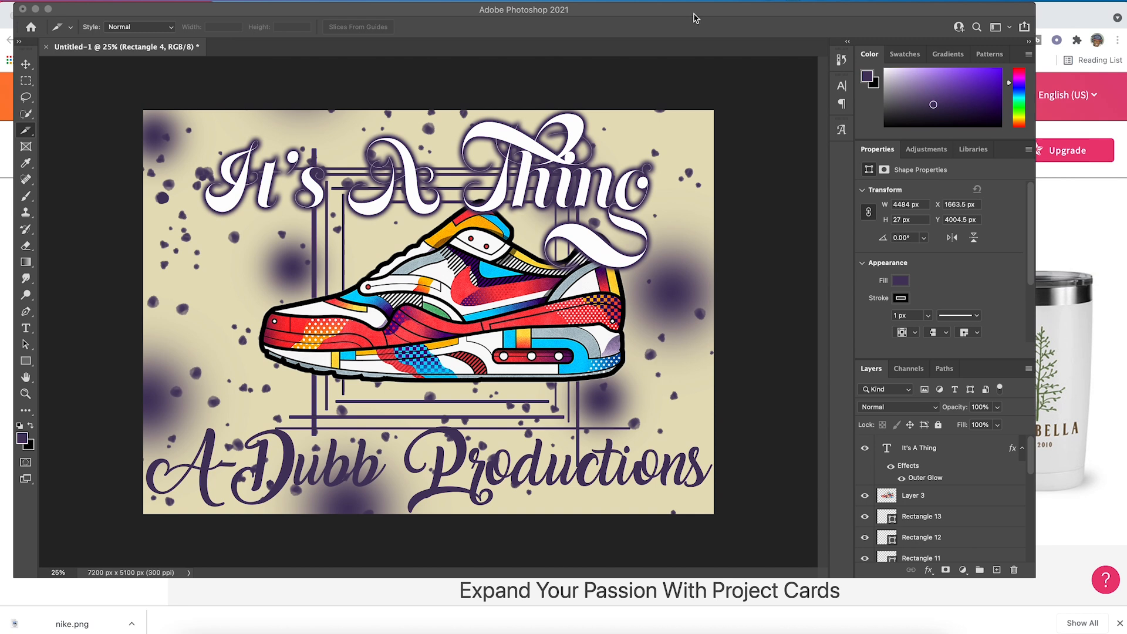
{"action": "mouse_move", "coordinate": [694, 14]}
{"action": "left_mouse_down"}
{"action": "mouse_move", "coordinate": [699, 28]}
{"action": "mouse_move", "coordinate": [696, 15]}
{"action": "left_mouse_up"}
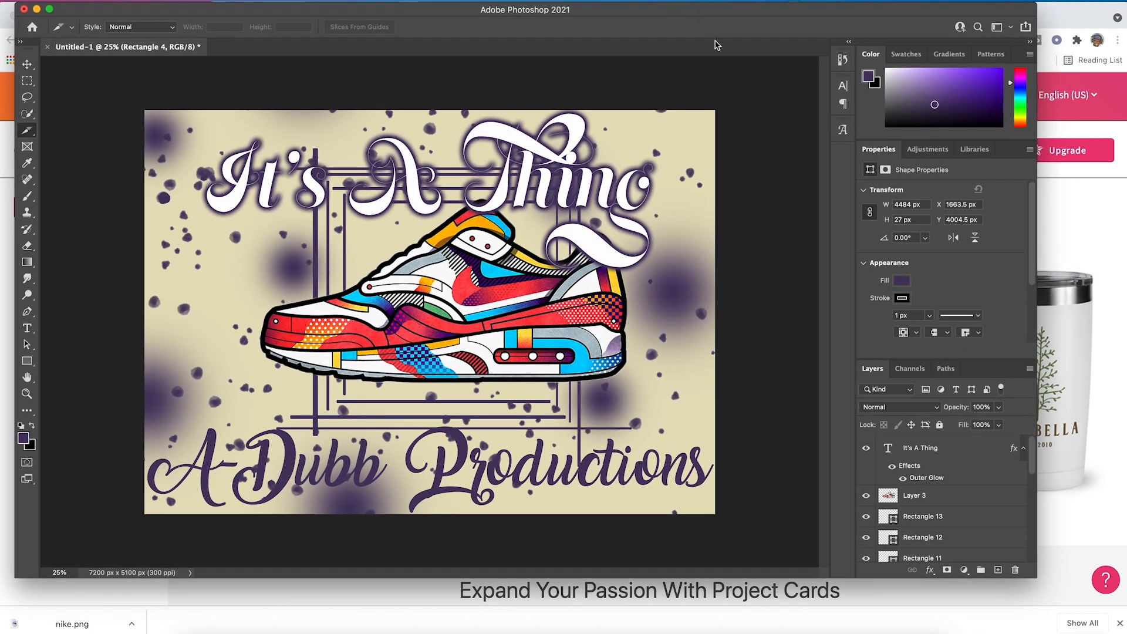
{"action": "scroll", "coordinate": [968, 501], "scroll_direction": "down", "scroll_amount": 10}
{"action": "scroll", "coordinate": [968, 501], "scroll_direction": "up", "scroll_amount": 10}
{"action": "left_click", "coordinate": [28, 64]}
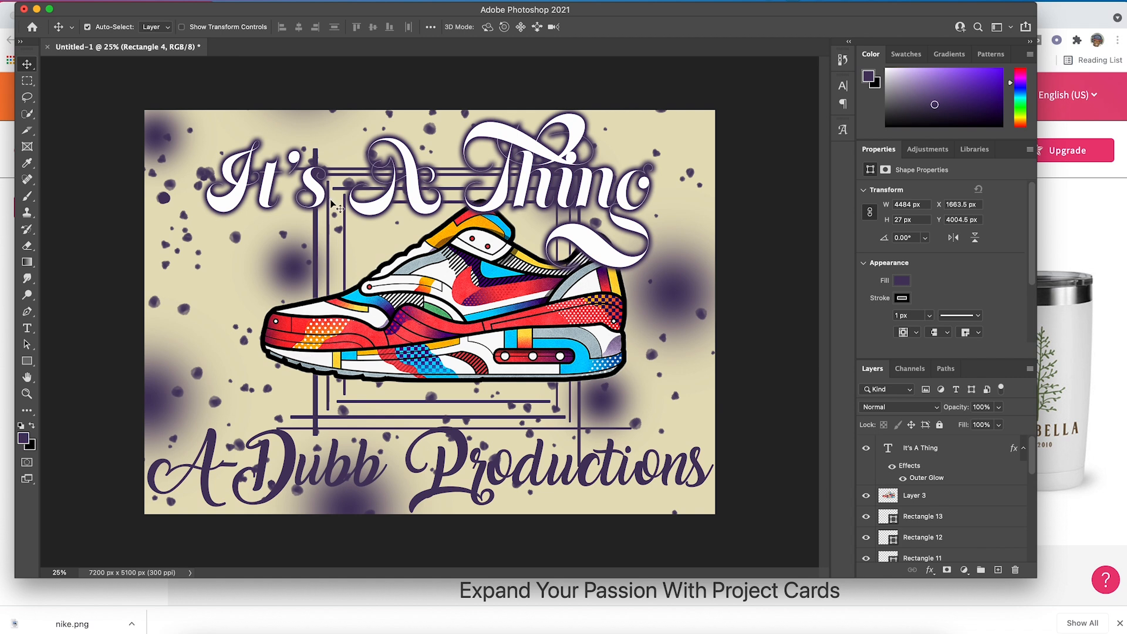
- Save a copy of the design on the computer's Desktop in PNG format with the name "shoe shirt"
{"action": "left_click", "coordinate": [92, 2]}
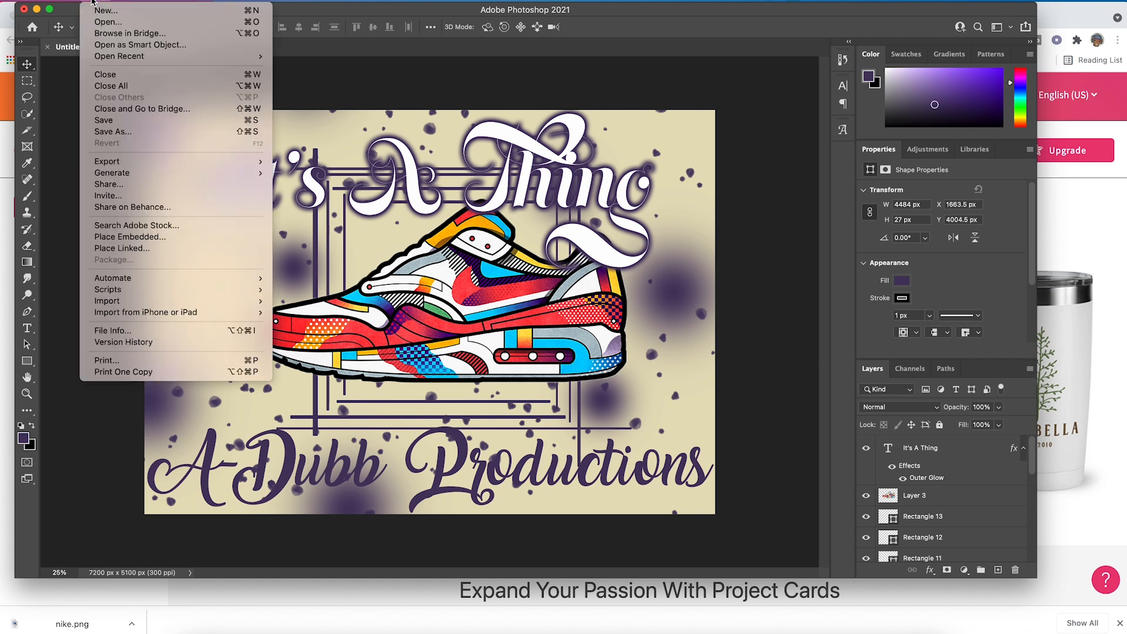
{"action": "left_click", "coordinate": [142, 132]}
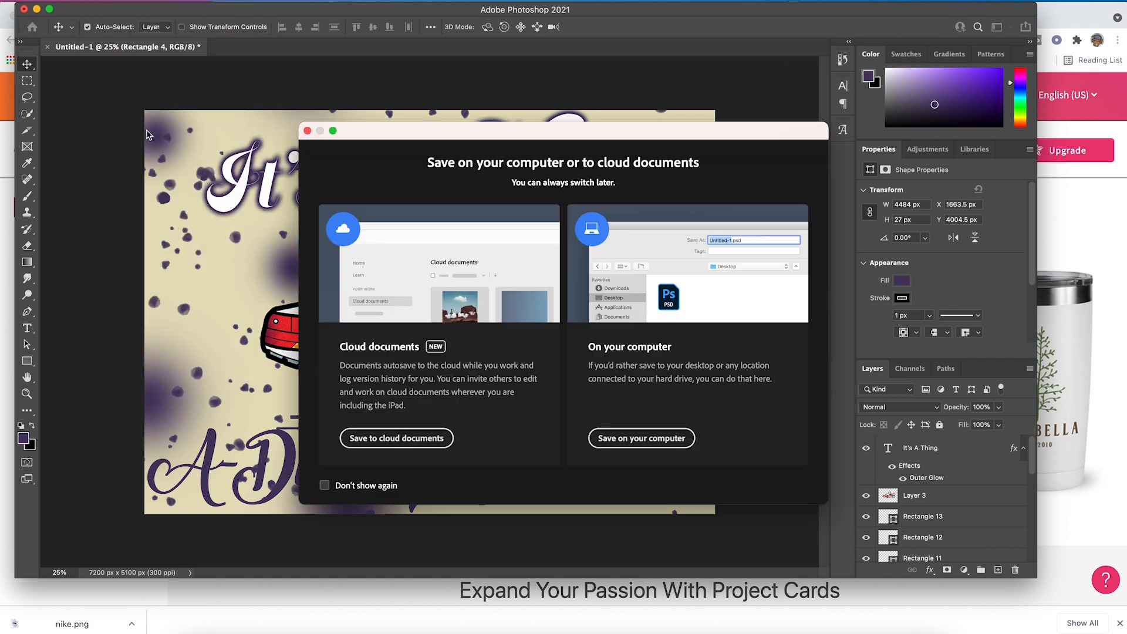
{"action": "left_click", "coordinate": [663, 444]}
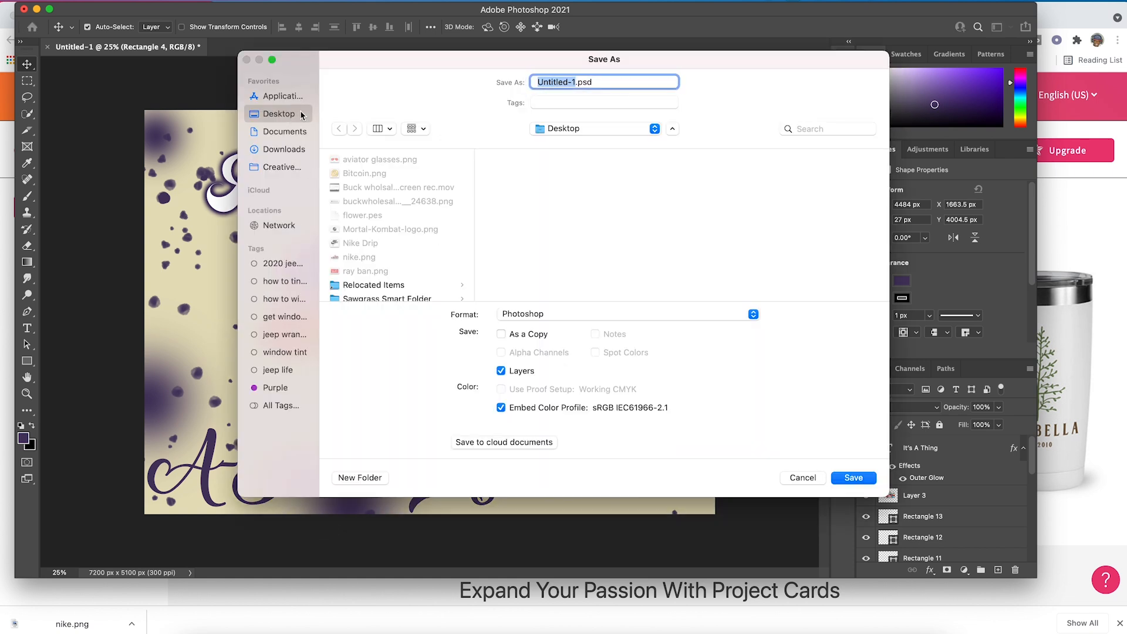
{"action": "left_click", "coordinate": [575, 82]}
{"action": "key", "text": "BackSpace"}
{"action": "key", "text": "BackSpace"}
{"action": "key", "text": "BackSpace"}
{"action": "key", "text": "BackSpace"}
{"action": "key", "text": "BackSpace"}
{"action": "key", "text": "BackSpace"}
{"action": "key", "text": "BackSpace"}
{"action": "key", "text": "BackSpace"}
{"action": "key", "text": "BackSpace"}
{"action": "key", "text": "BackSpace"}
{"action": "type", "text": "shoe shirt"}
{"action": "left_click", "coordinate": [681, 315]}
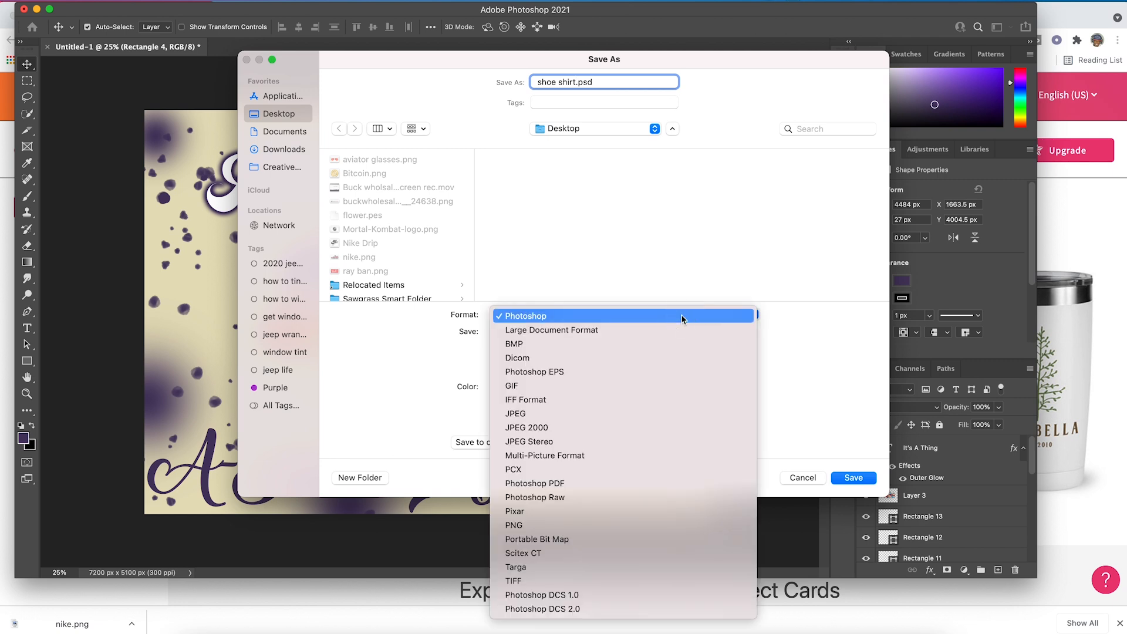
{"action": "left_click", "coordinate": [690, 525]}
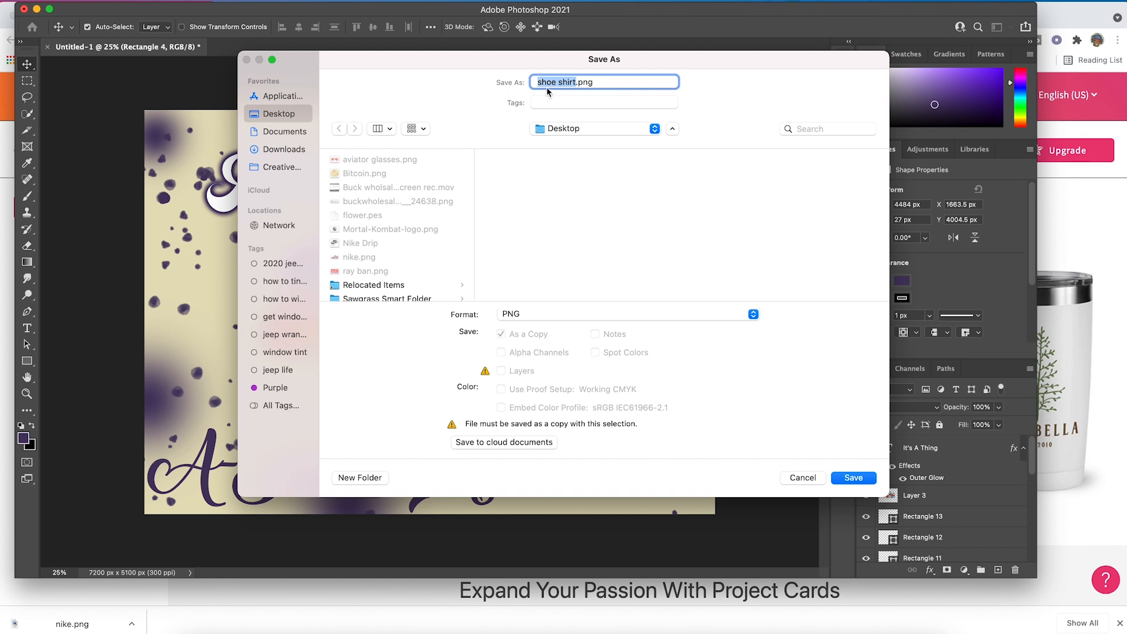
{"action": "left_click", "coordinate": [851, 478]}
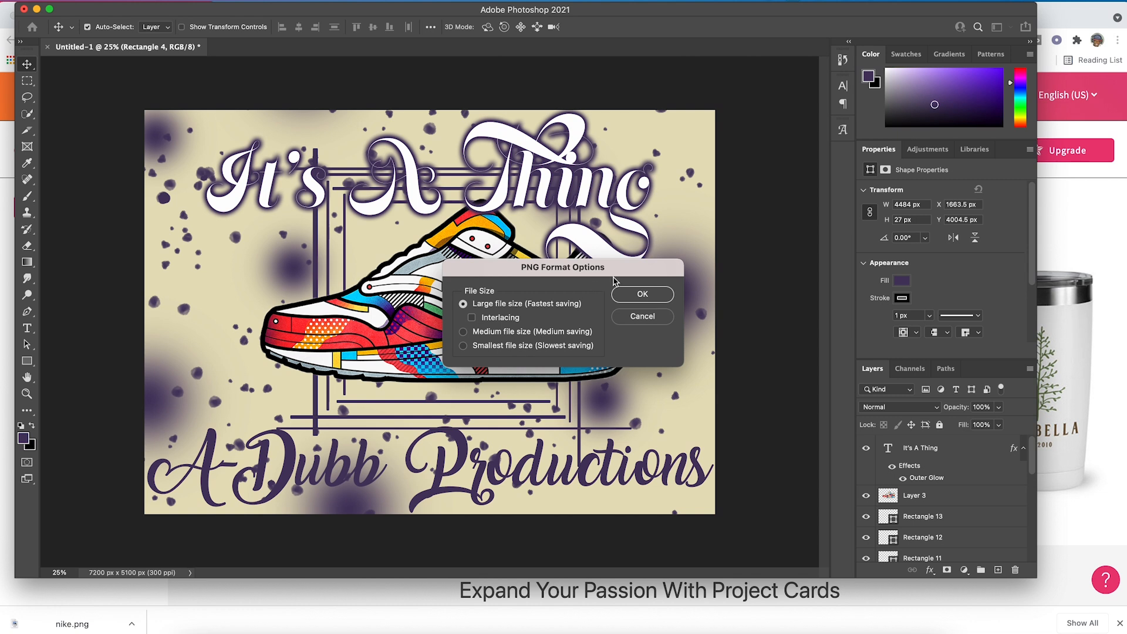
{"action": "left_click", "coordinate": [636, 297]}
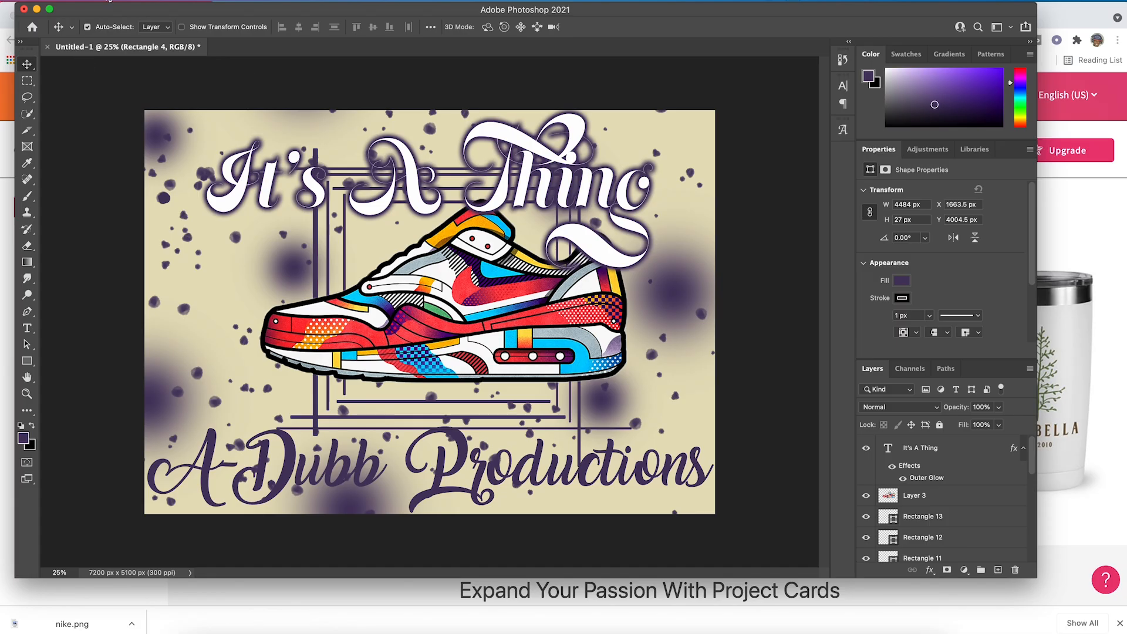
- Open shoe shirt.png from the Desktop and convert its locked Background into a regular layer
{"action": "left_click", "coordinate": [109, 1]}
{"action": "left_click", "coordinate": [120, 25]}
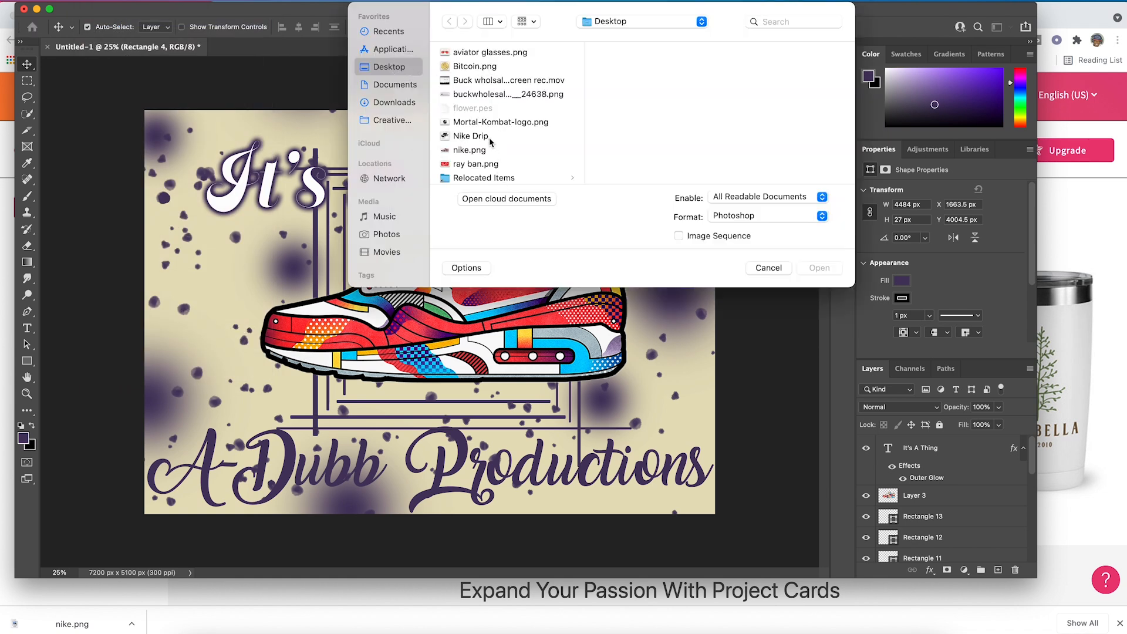
{"action": "scroll", "coordinate": [492, 130], "scroll_direction": "down", "scroll_amount": 1}
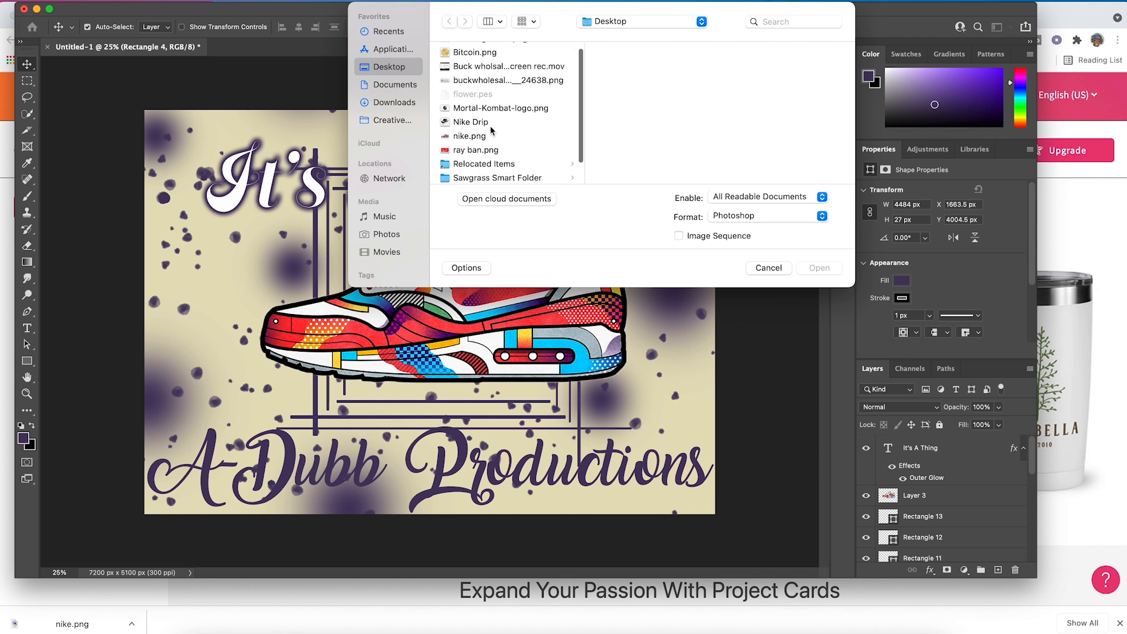
{"action": "scroll", "coordinate": [492, 130], "scroll_direction": "down", "scroll_amount": 3}
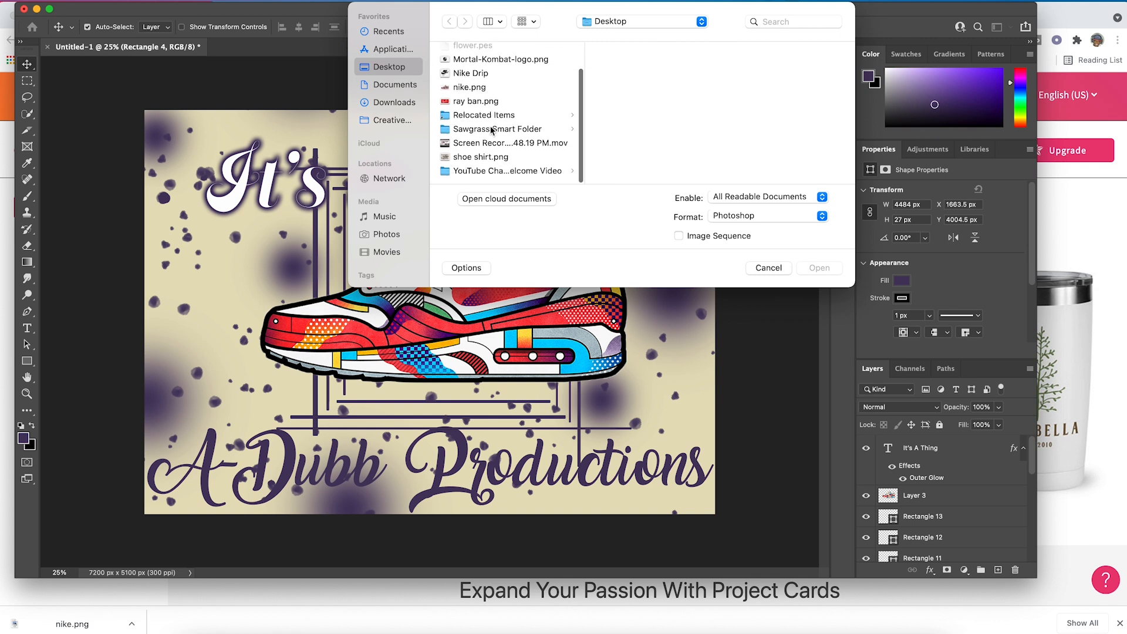
{"action": "left_click", "coordinate": [489, 158]}
{"action": "left_click", "coordinate": [815, 268]}
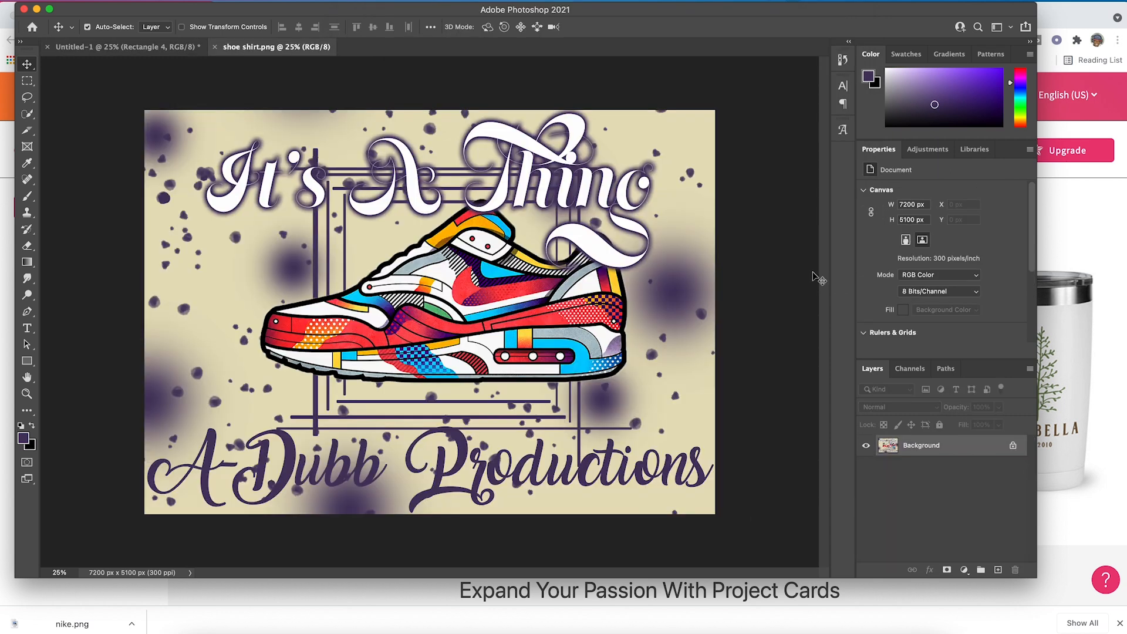
{"action": "double_click", "coordinate": [925, 447]}
{"action": "left_click", "coordinate": [675, 298]}
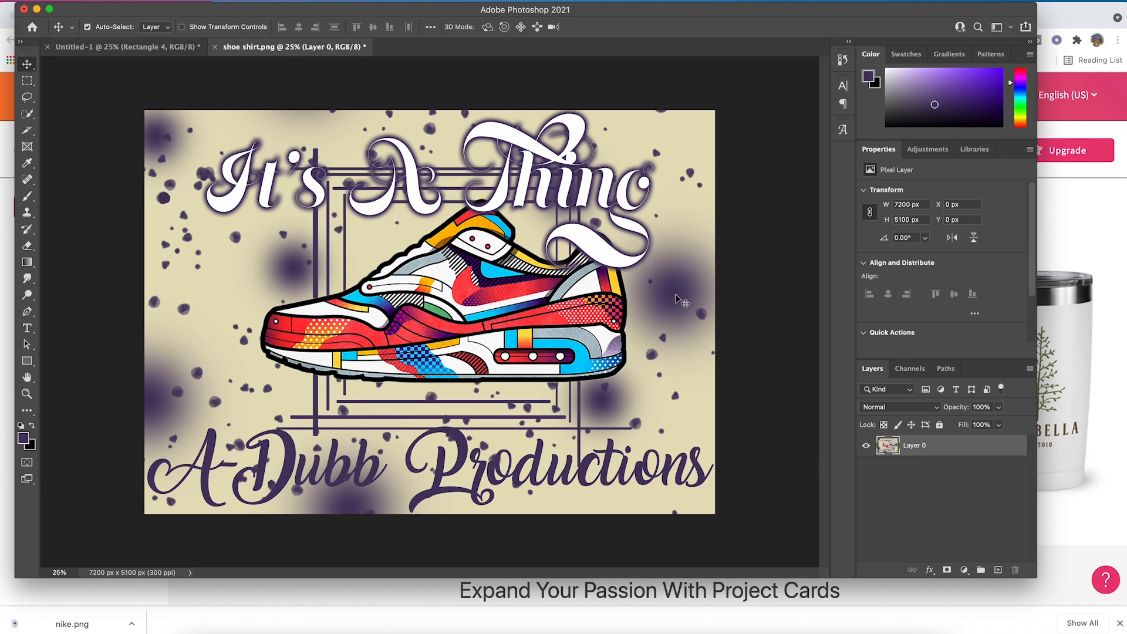
- Open the Divide Slice settings for the whole image with the Slice tool and turn off horizontal division
{"action": "left_click", "coordinate": [28, 132]}
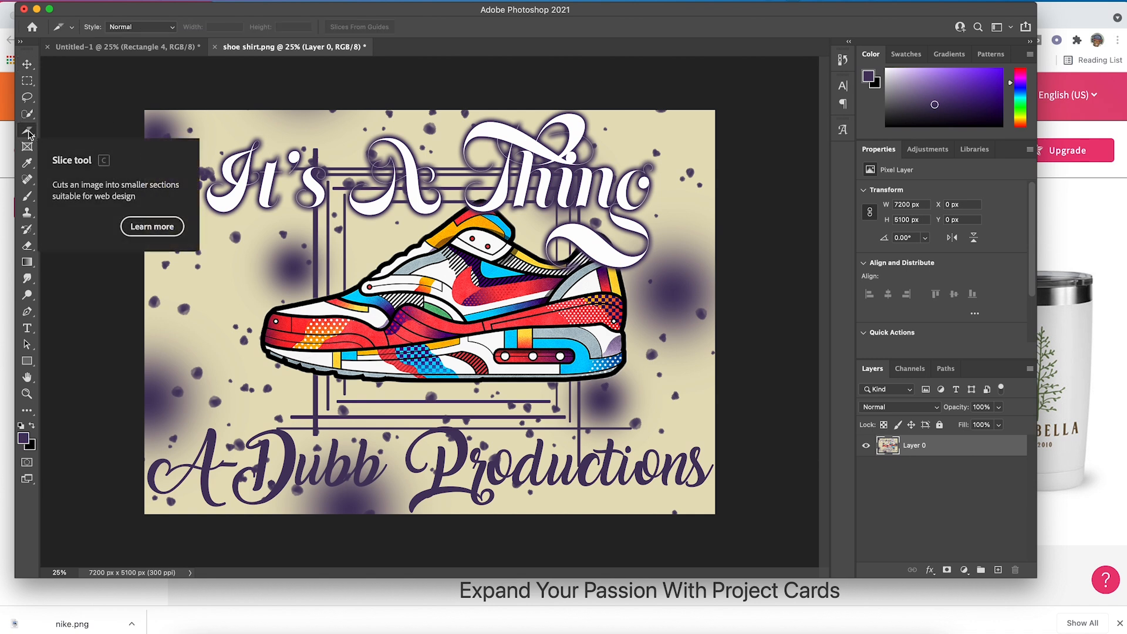
{"action": "right_click", "coordinate": [349, 186]}
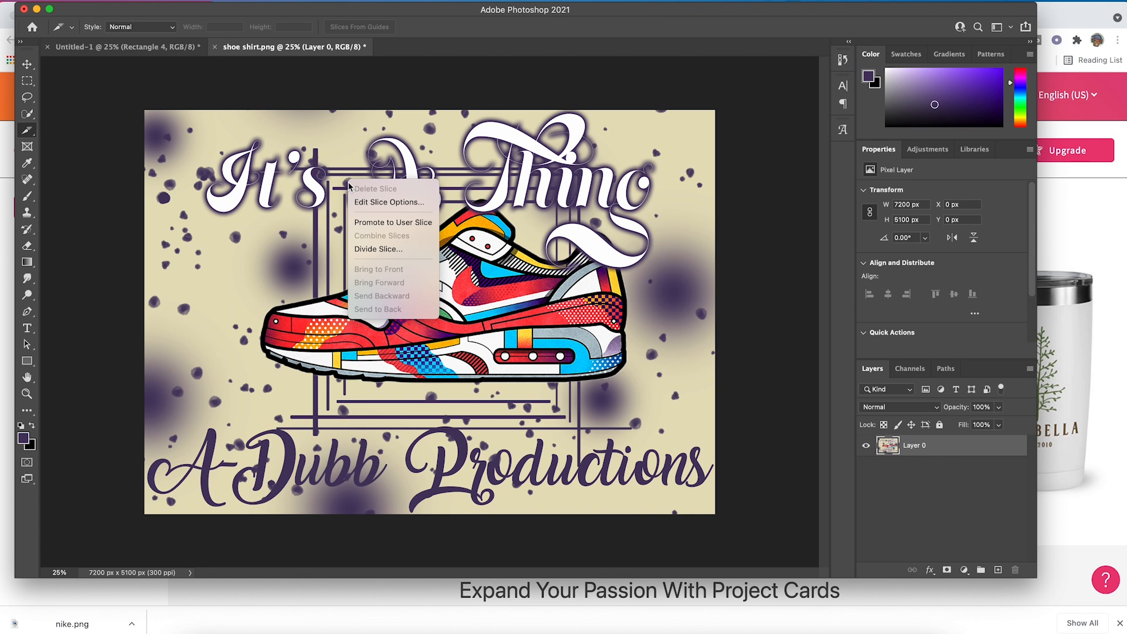
{"action": "left_click", "coordinate": [386, 250]}
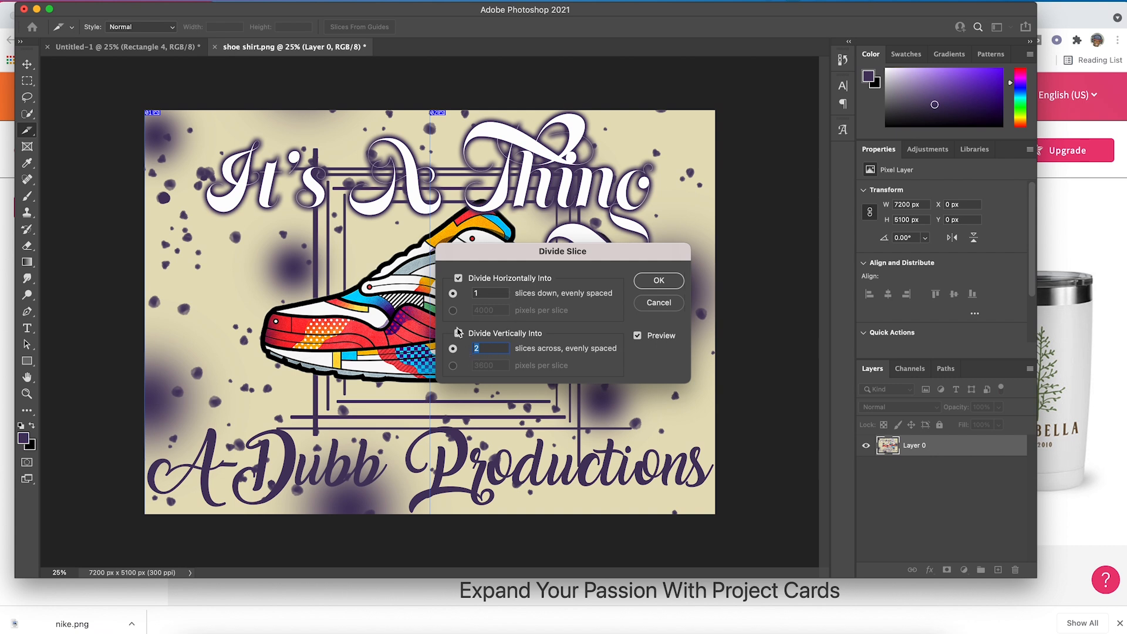
{"action": "left_click", "coordinate": [458, 278]}
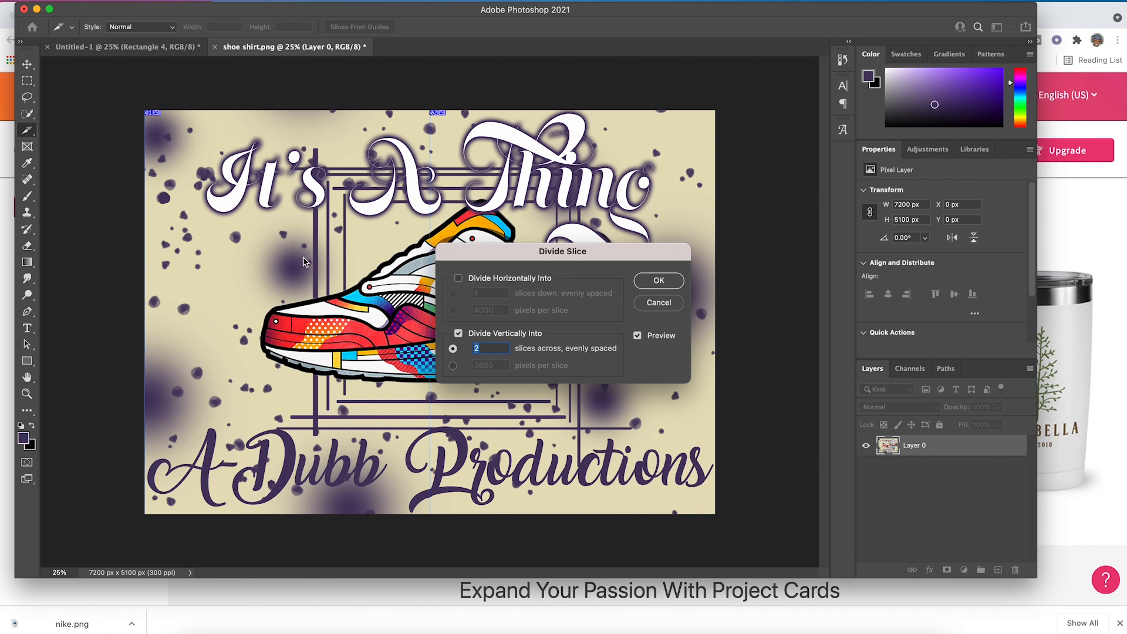
- Try dividing the image horizontally into 2 evenly spaced slices down, with vertical division turned off
{"action": "left_click", "coordinate": [459, 333]}
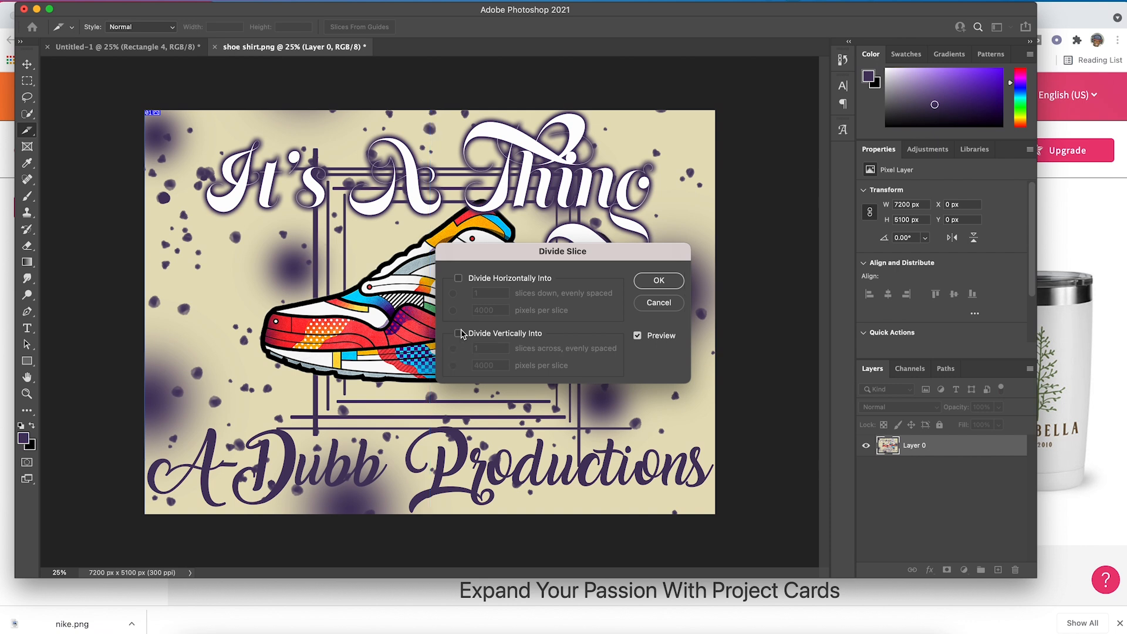
{"action": "left_click", "coordinate": [458, 278]}
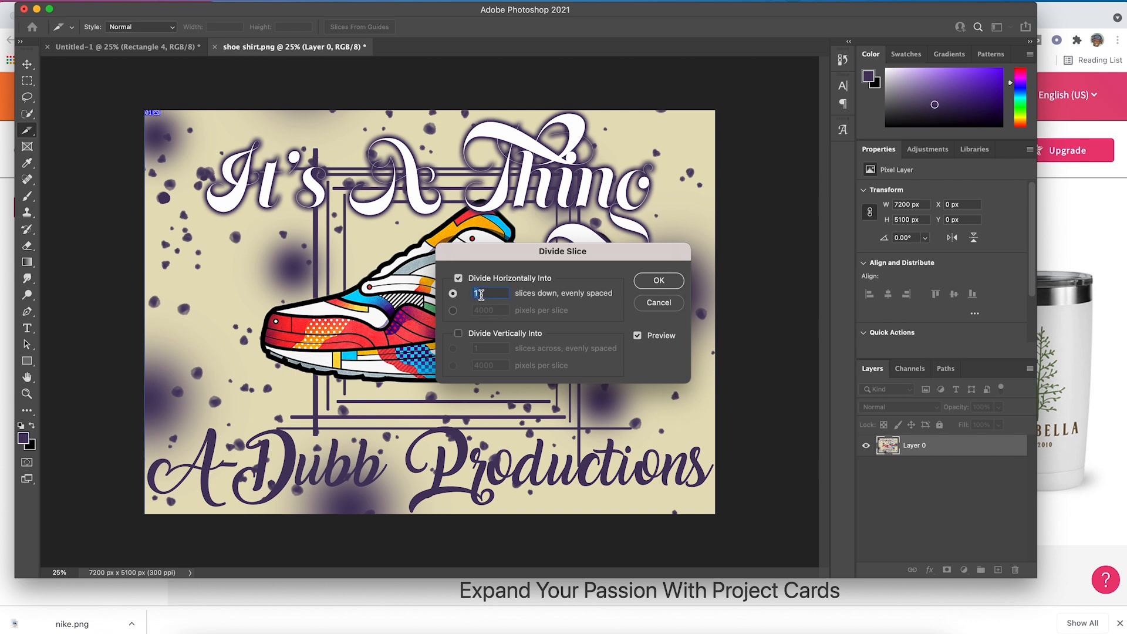
{"action": "type", "text": "2"}
- Divide the image vertically only, into 2 evenly spaced slices across, and apply the division
{"action": "left_click", "coordinate": [459, 335]}
{"action": "left_click", "coordinate": [453, 293]}
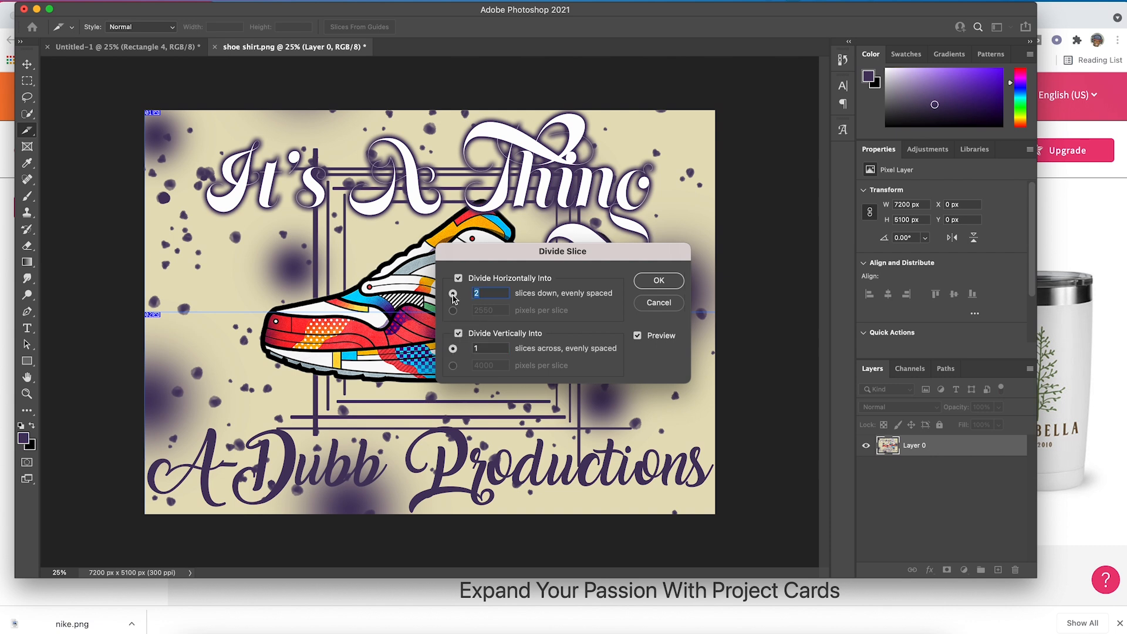
{"action": "left_click", "coordinate": [458, 278]}
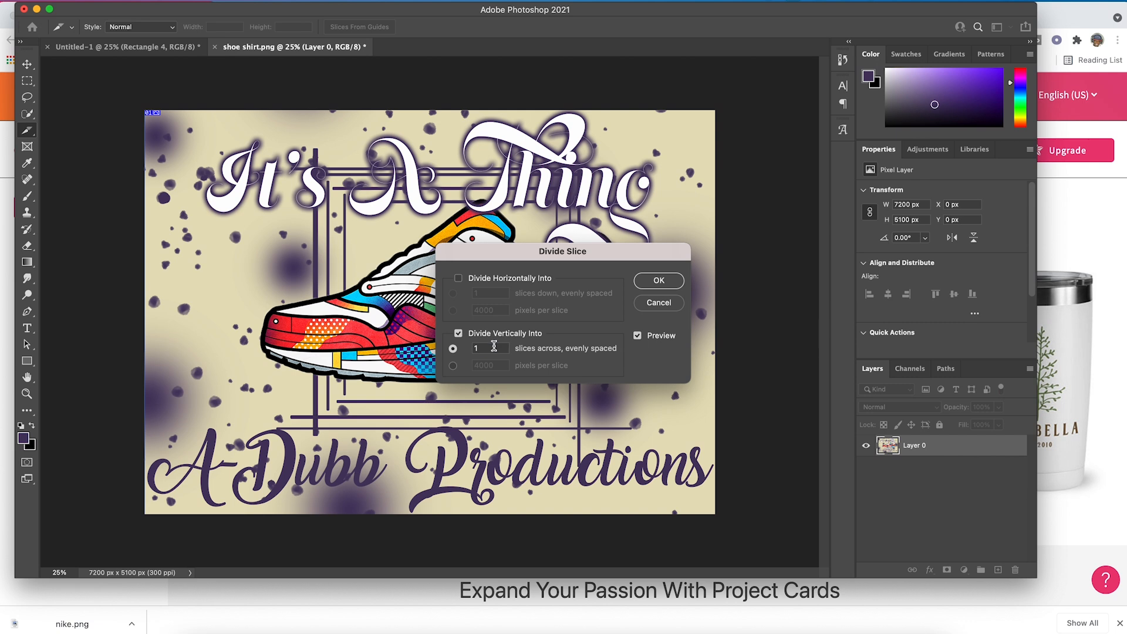
{"action": "type", "text": "2"}
{"action": "left_click", "coordinate": [649, 284]}
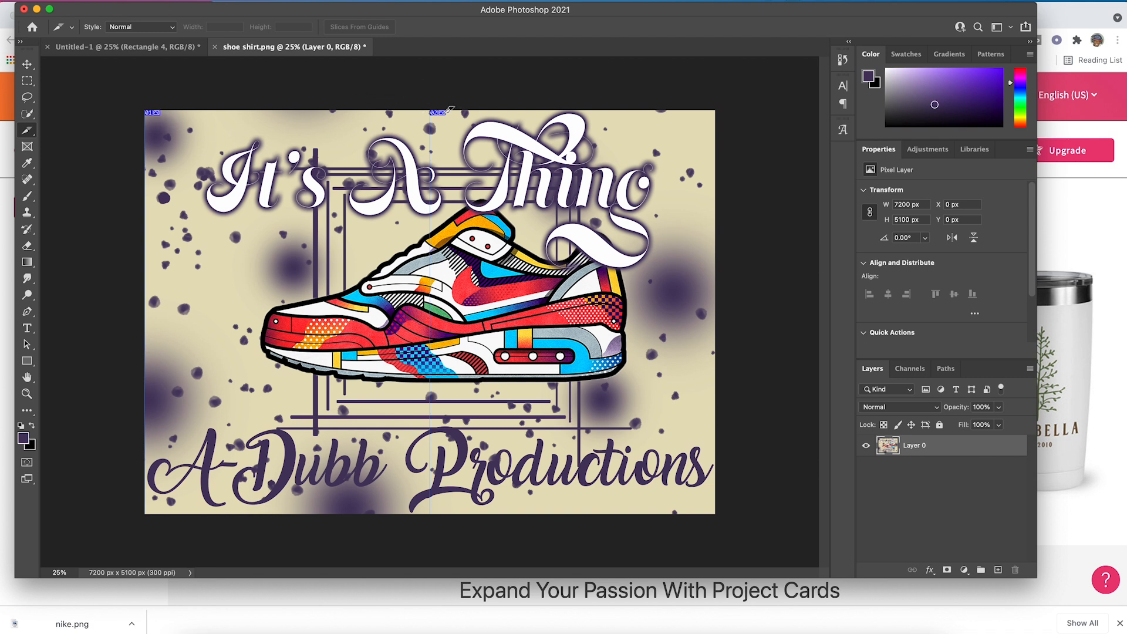
- Export the sliced design with Save for Web as GIF, saving all slices as images only to the Desktop as shoe-shirt.gif
{"action": "left_click", "coordinate": [100, 1]}
{"action": "mouse_move", "coordinate": [225, 166]}
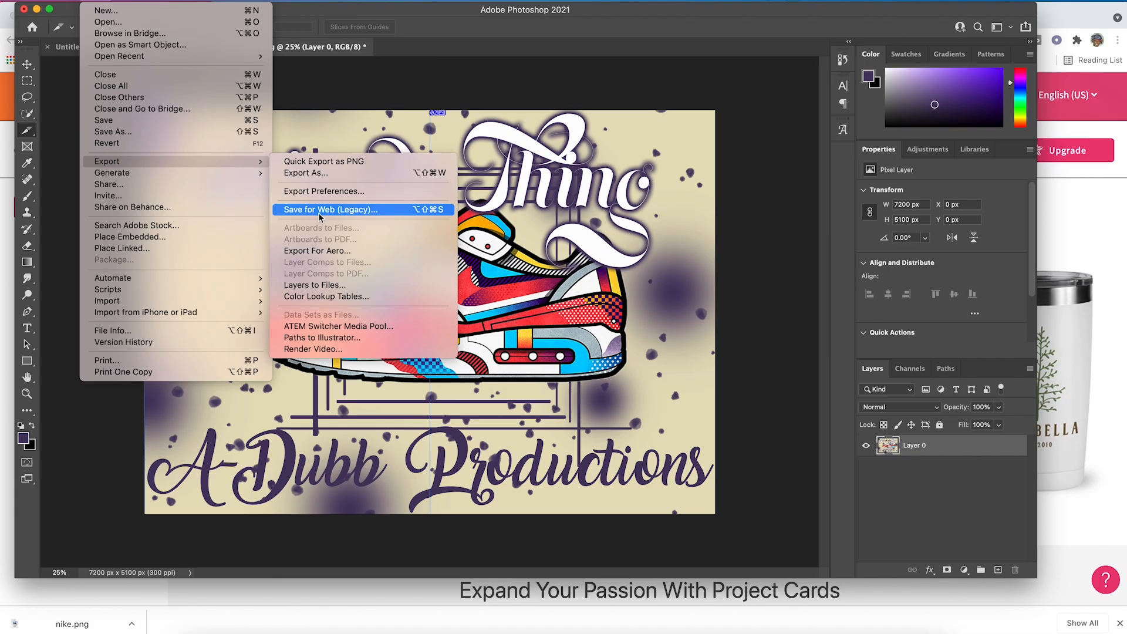
{"action": "left_click", "coordinate": [320, 210]}
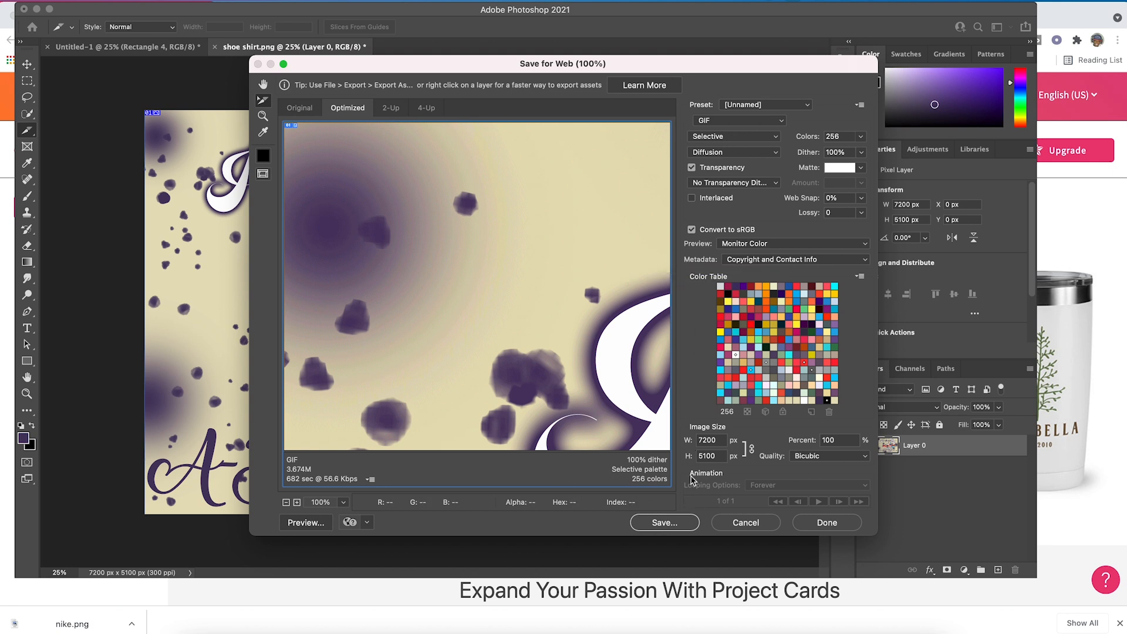
{"action": "left_click", "coordinate": [680, 523]}
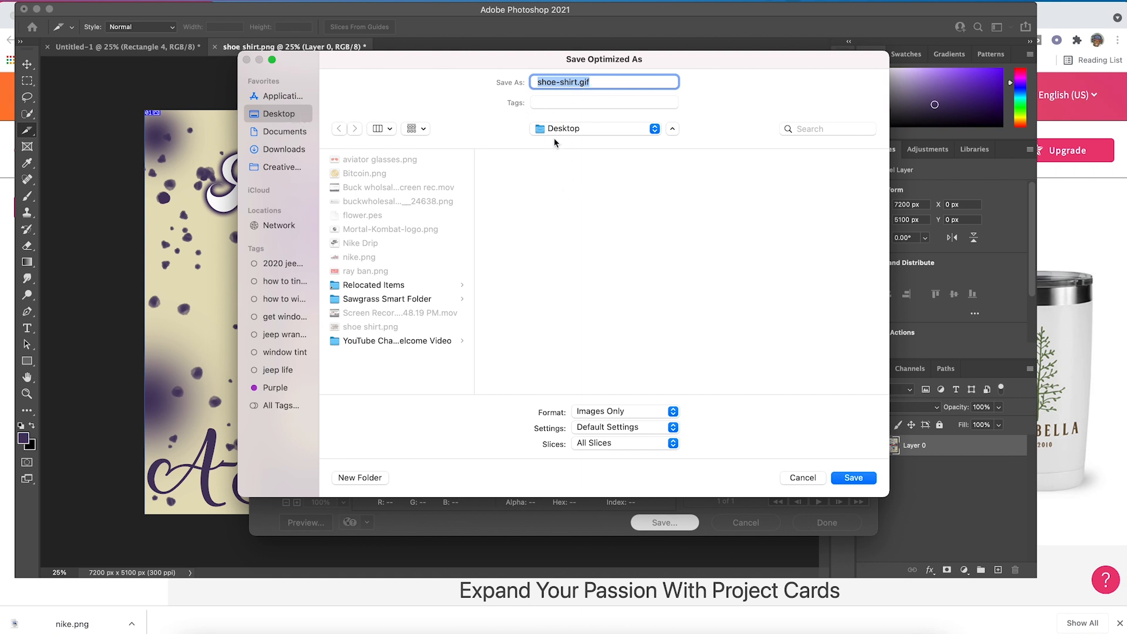
{"action": "left_click", "coordinate": [854, 478]}
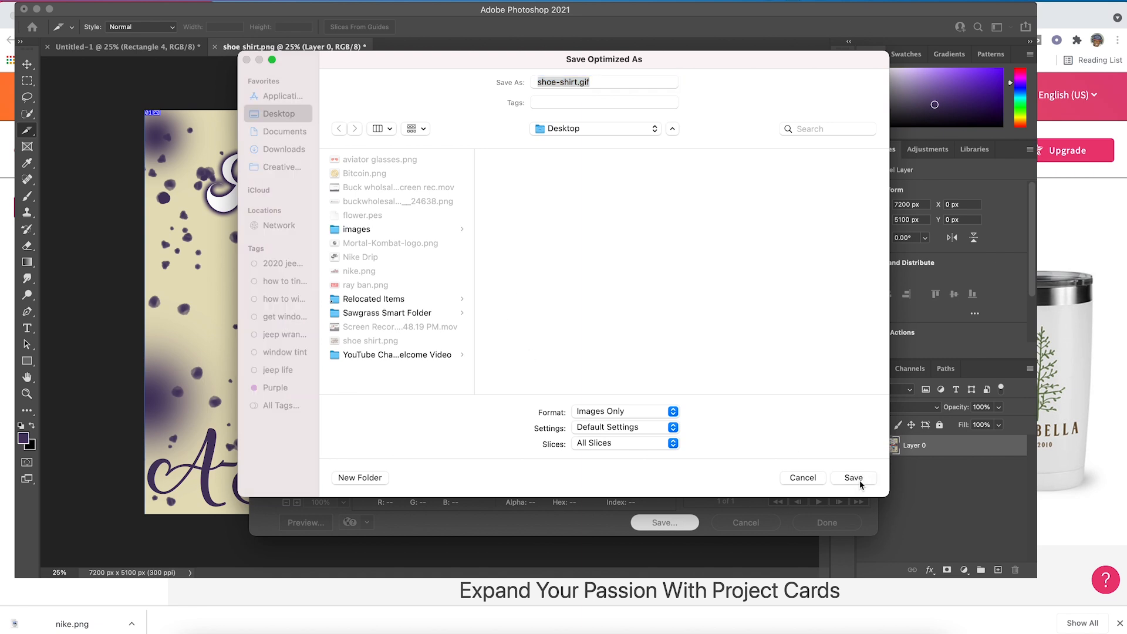
- Open the images folder on the desktop and preview the exported slices shoe-shirt_01.gif and shoe-shirt_02.gif
{"action": "key", "text": "F11"}
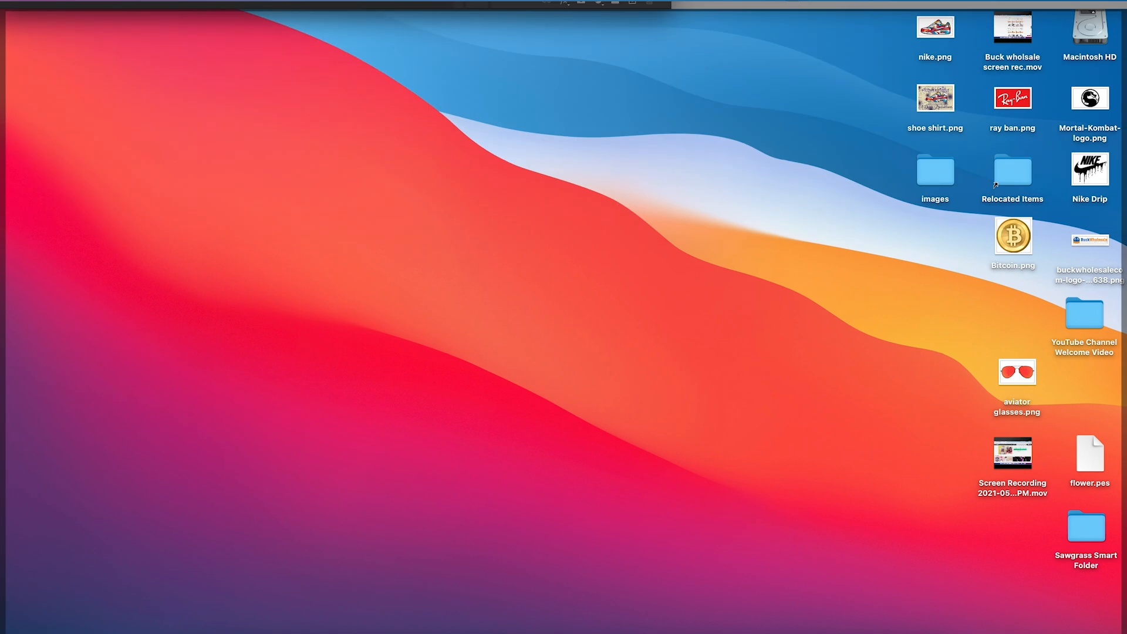
{"action": "double_click", "coordinate": [933, 176]}
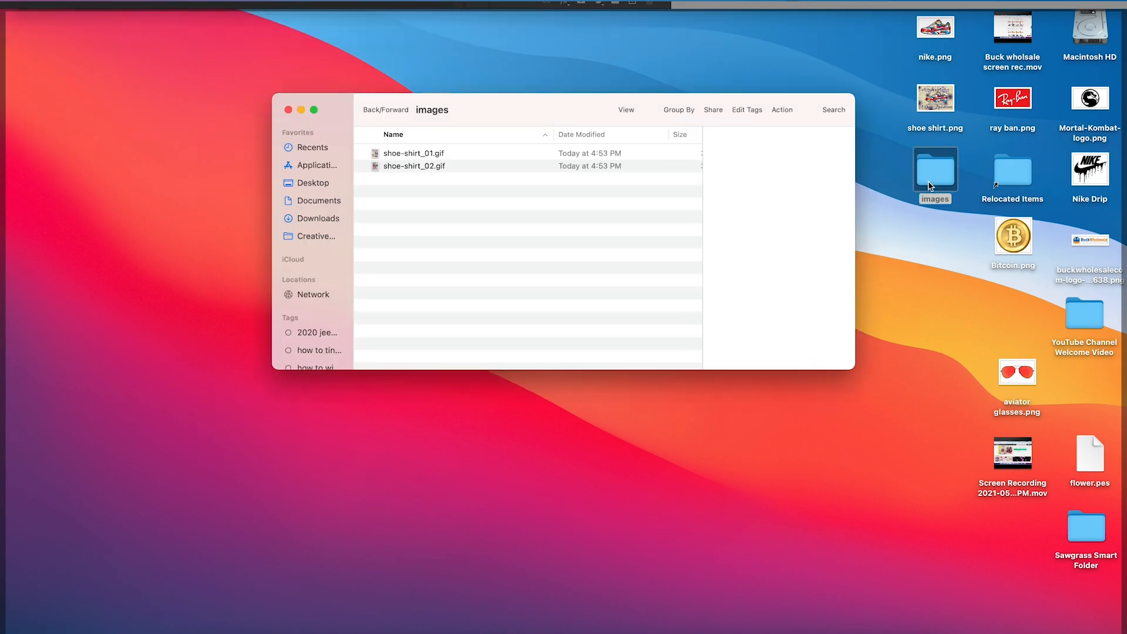
{"action": "left_click", "coordinate": [408, 157]}
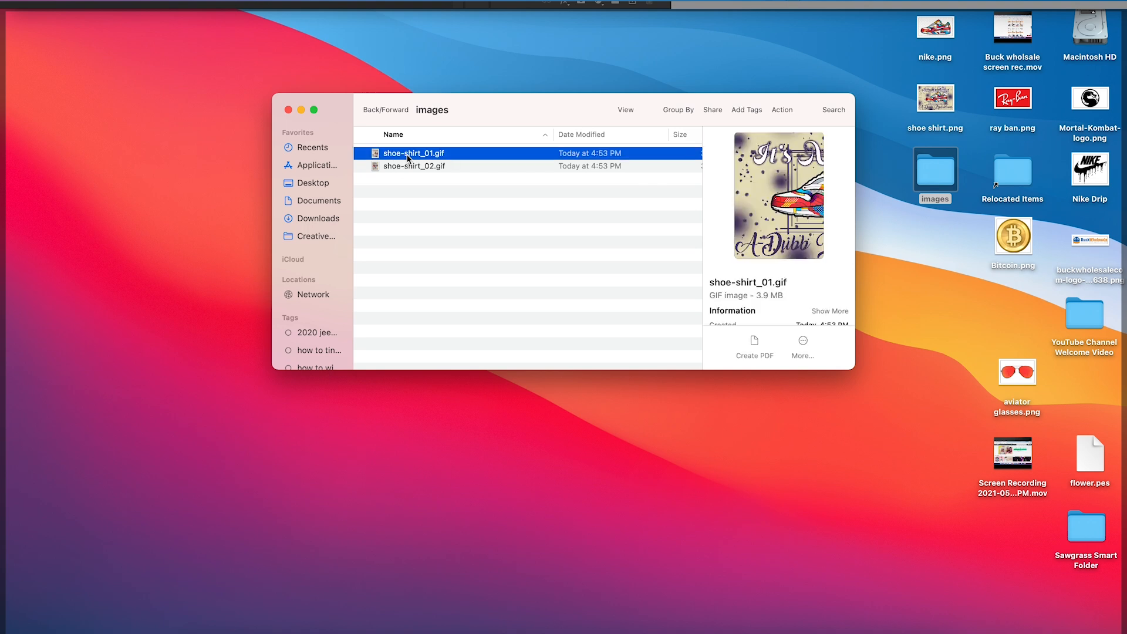
{"action": "left_click", "coordinate": [410, 166]}
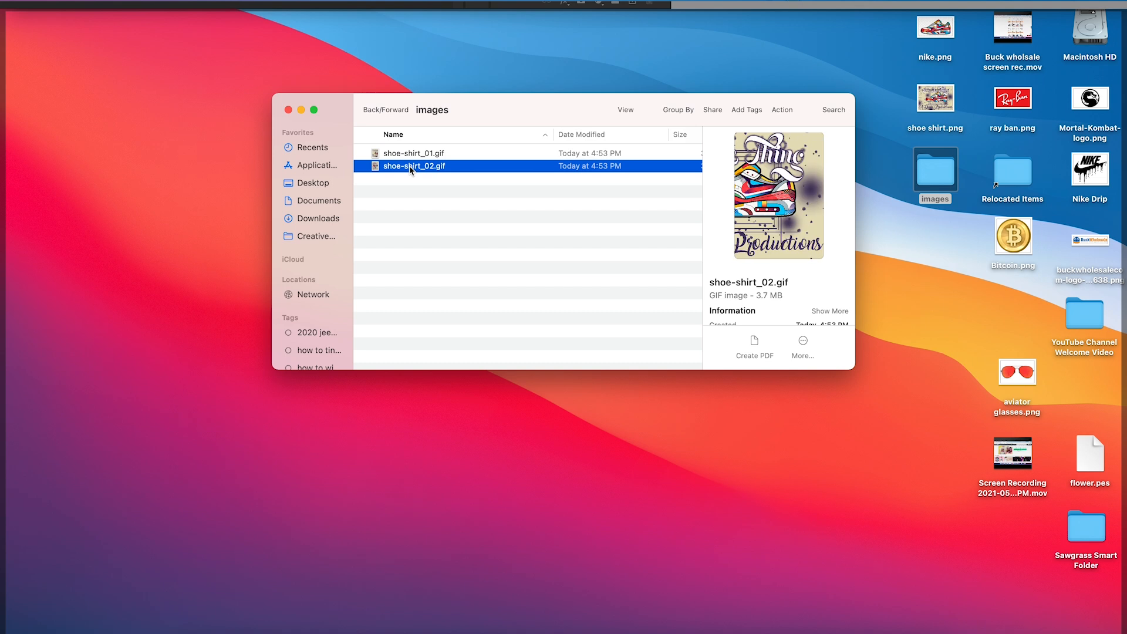
{"action": "left_click", "coordinate": [411, 154]}
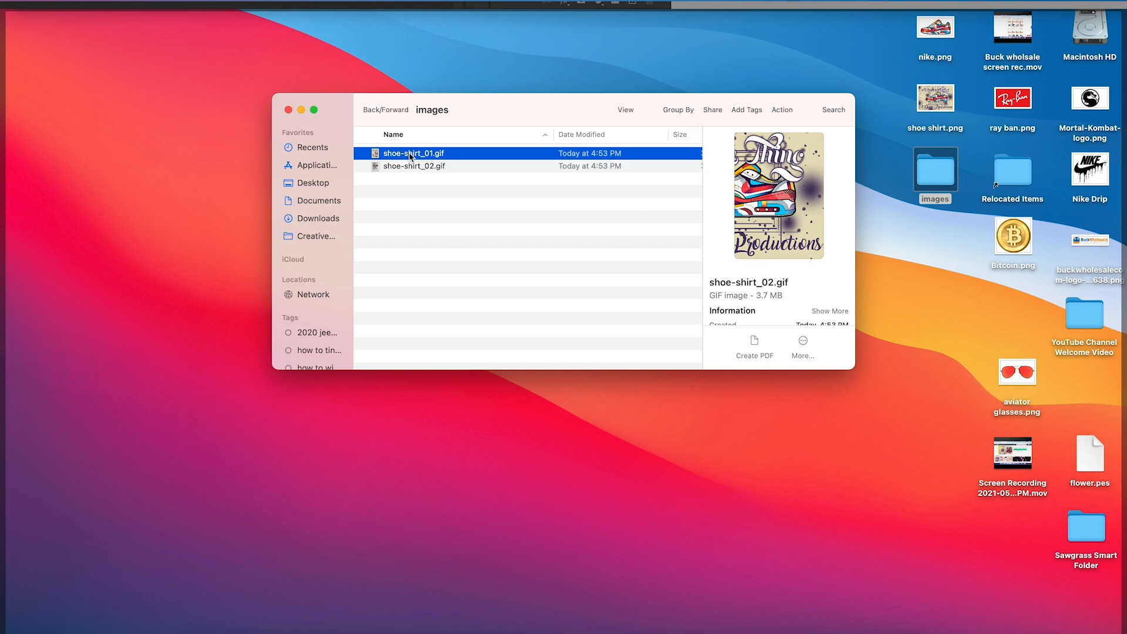
{"action": "left_click", "coordinate": [409, 167]}
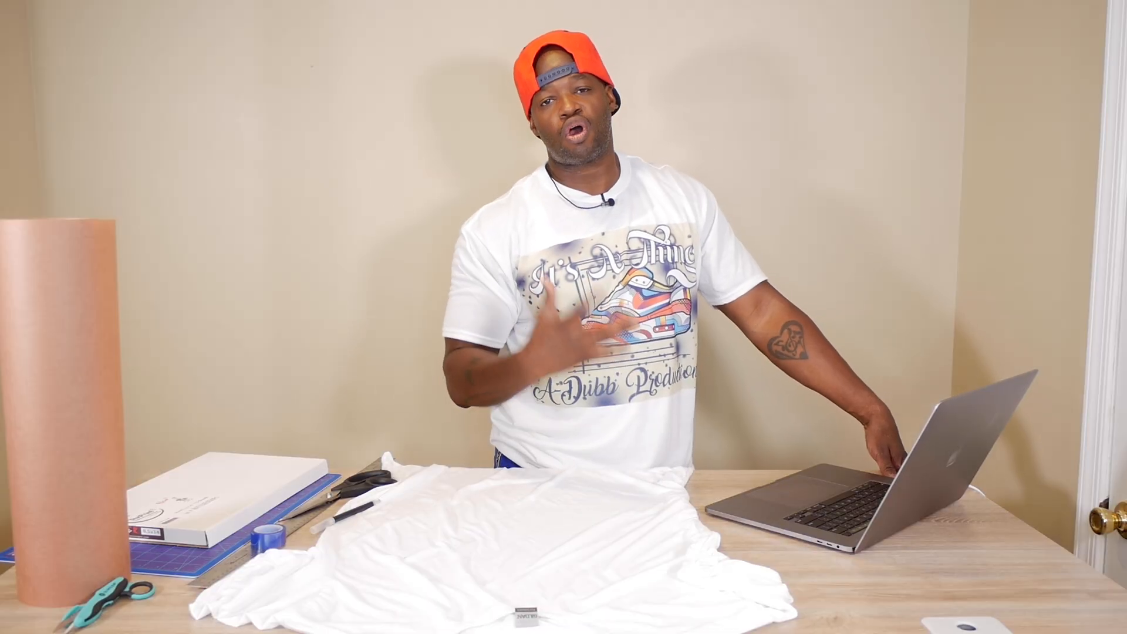
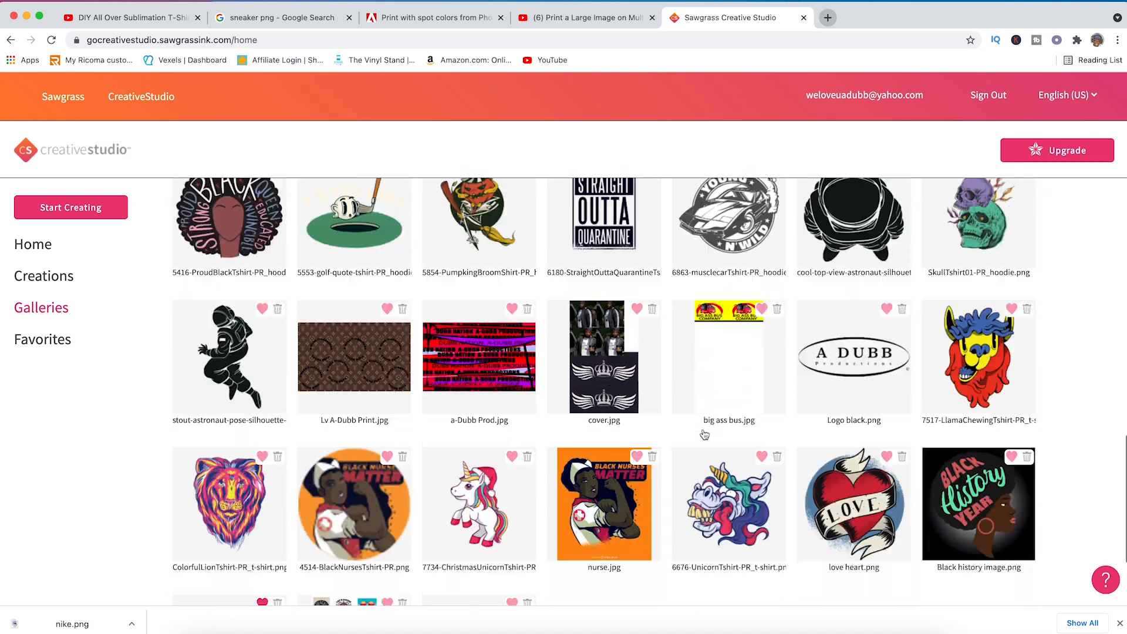
- Open the Multi Page Shirts gallery category and delete the old images Shoe-1_01.gif and Shoe-1_02.gif
{"action": "scroll", "coordinate": [581, 519], "scroll_direction": "up", "scroll_amount": 15}
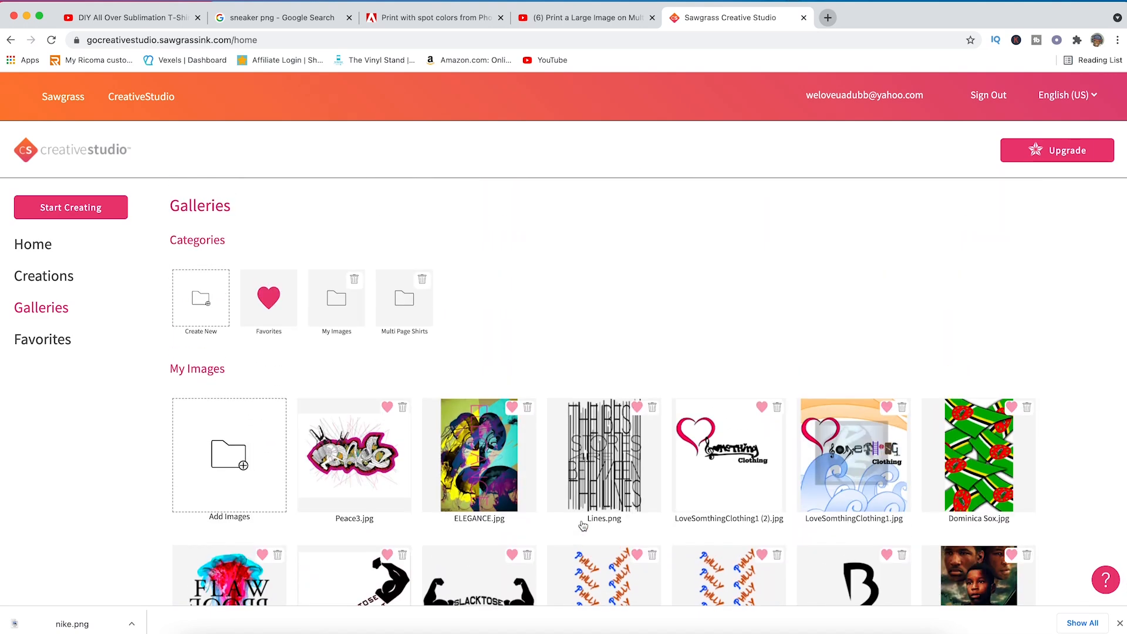
{"action": "left_click", "coordinate": [405, 300]}
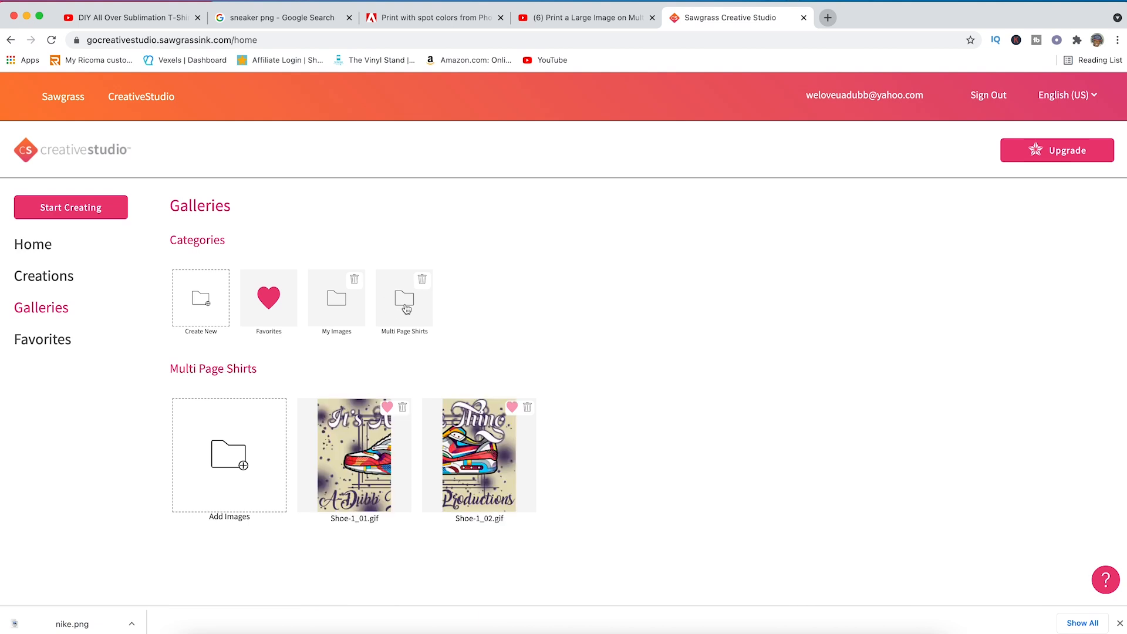
{"action": "left_click", "coordinate": [402, 408]}
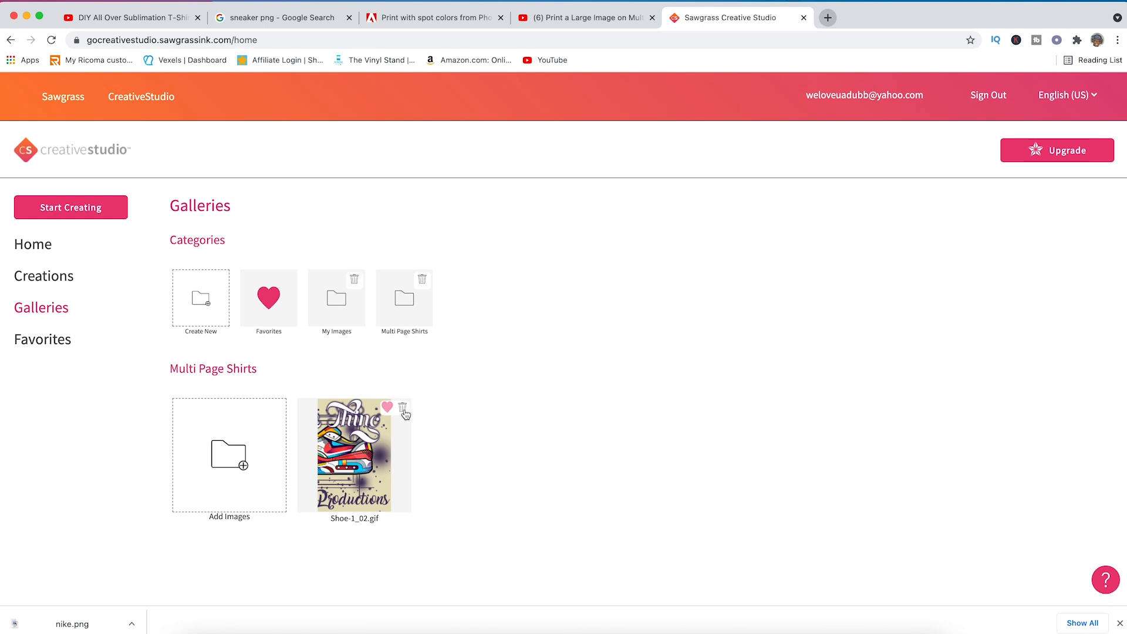
{"action": "left_click", "coordinate": [403, 408]}
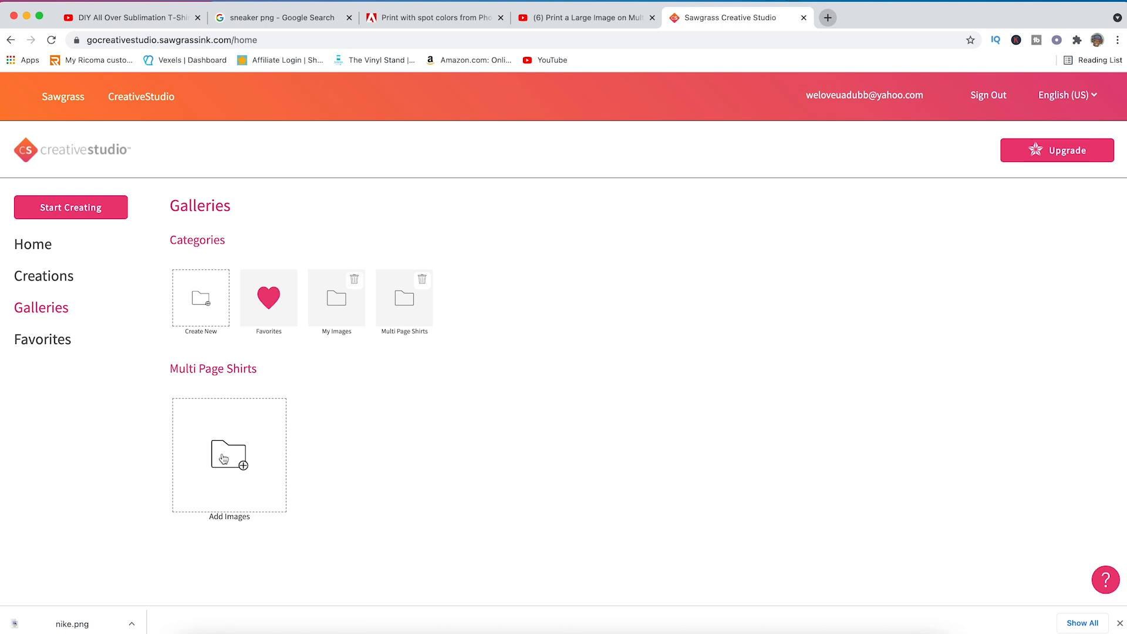
- Upload shoe-shirt_01.gif and shoe-shirt_02.gif from the desktop's images folder to the Multi Page Shirts gallery and save them
{"action": "left_click", "coordinate": [226, 458]}
{"action": "left_click", "coordinate": [370, 174]}
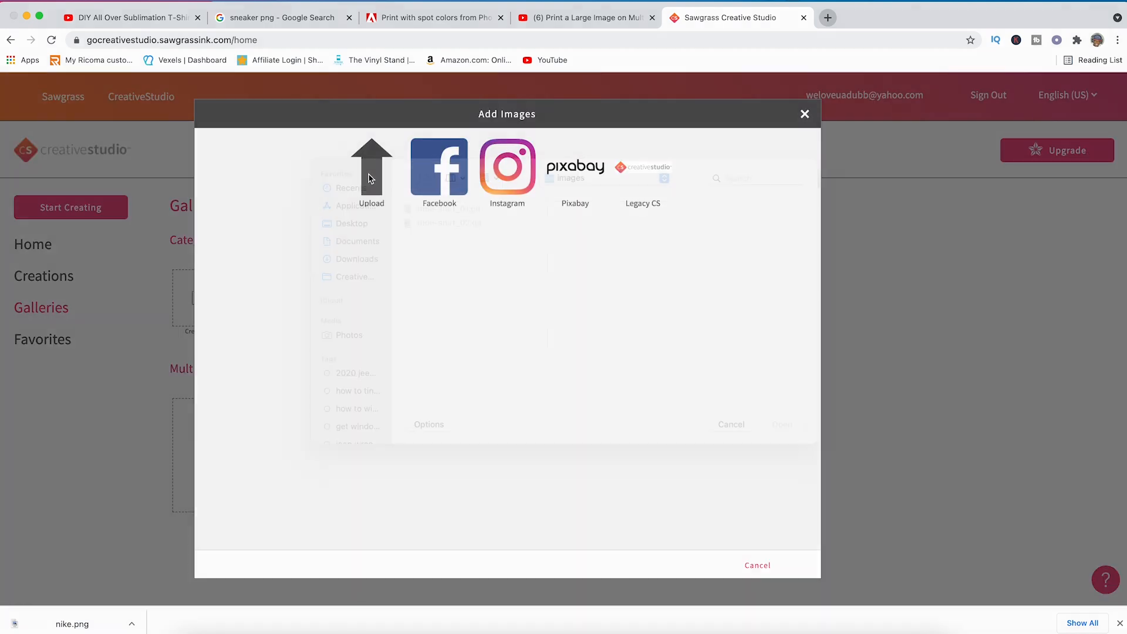
{"action": "left_click", "coordinate": [364, 249]}
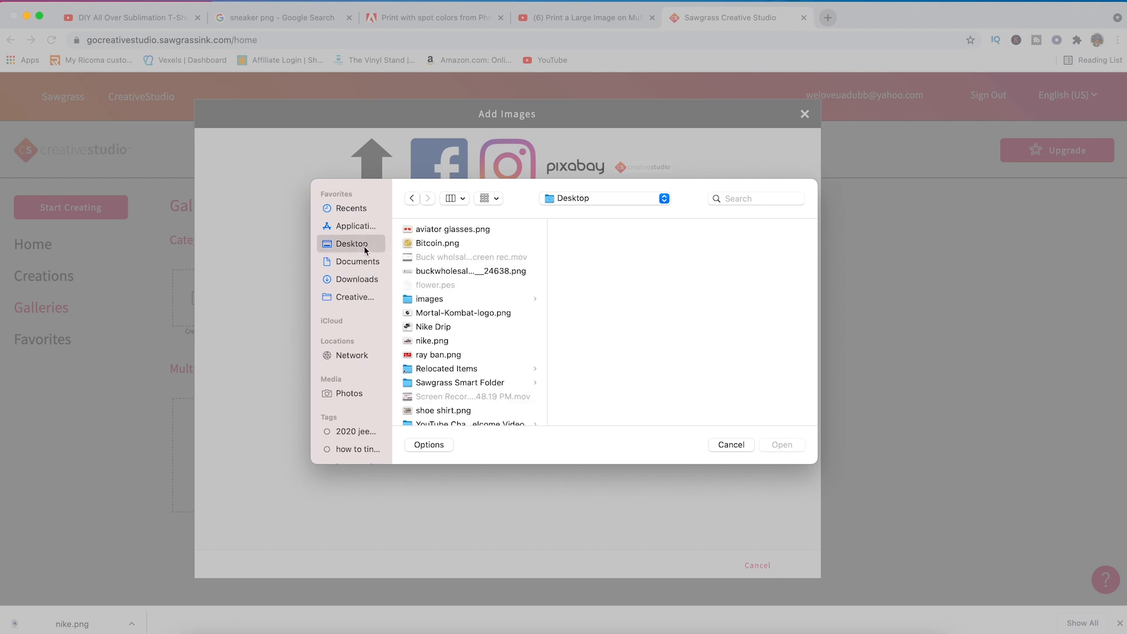
{"action": "left_click", "coordinate": [449, 299]}
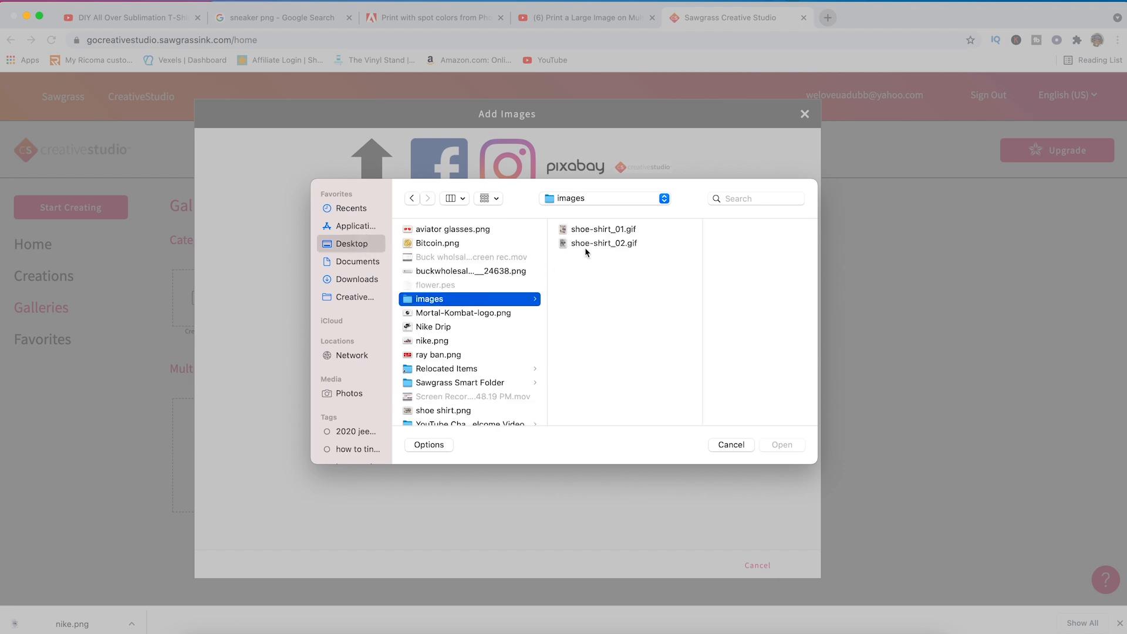
{"action": "left_click", "coordinate": [599, 230]}
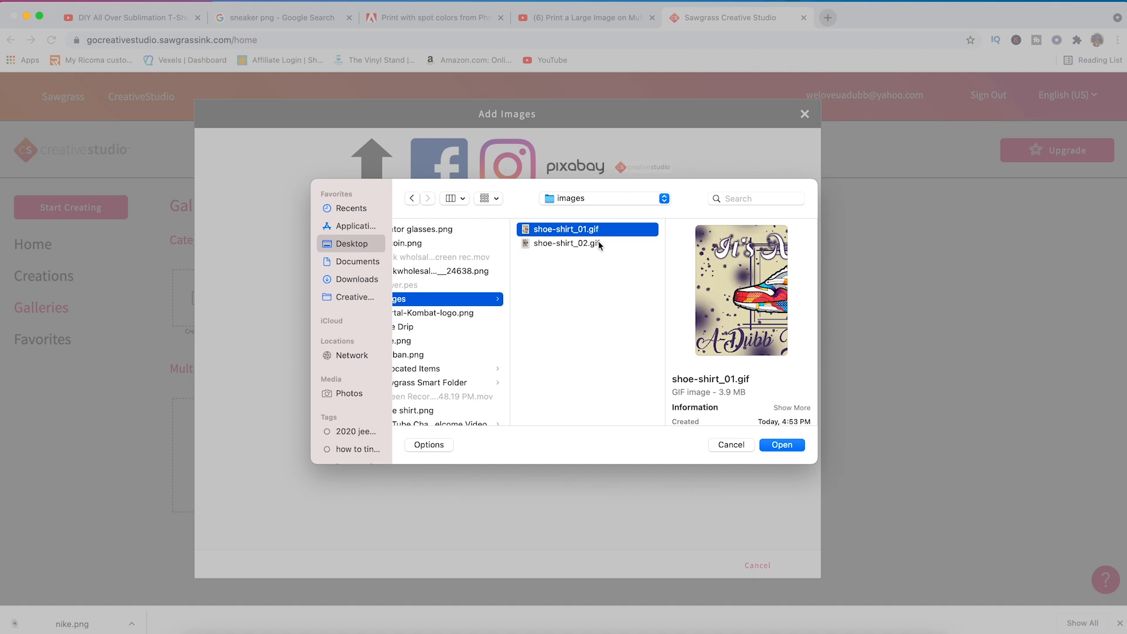
{"action": "left_click", "coordinate": [598, 243], "text": "shift"}
{"action": "left_click", "coordinate": [781, 445]}
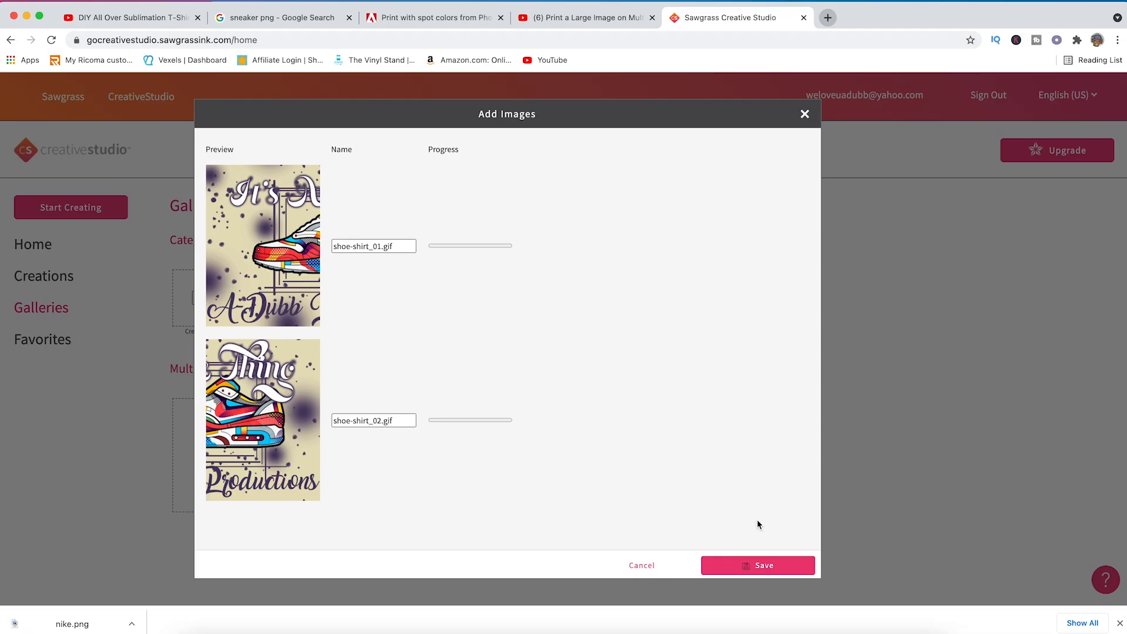
{"action": "left_click", "coordinate": [778, 567]}
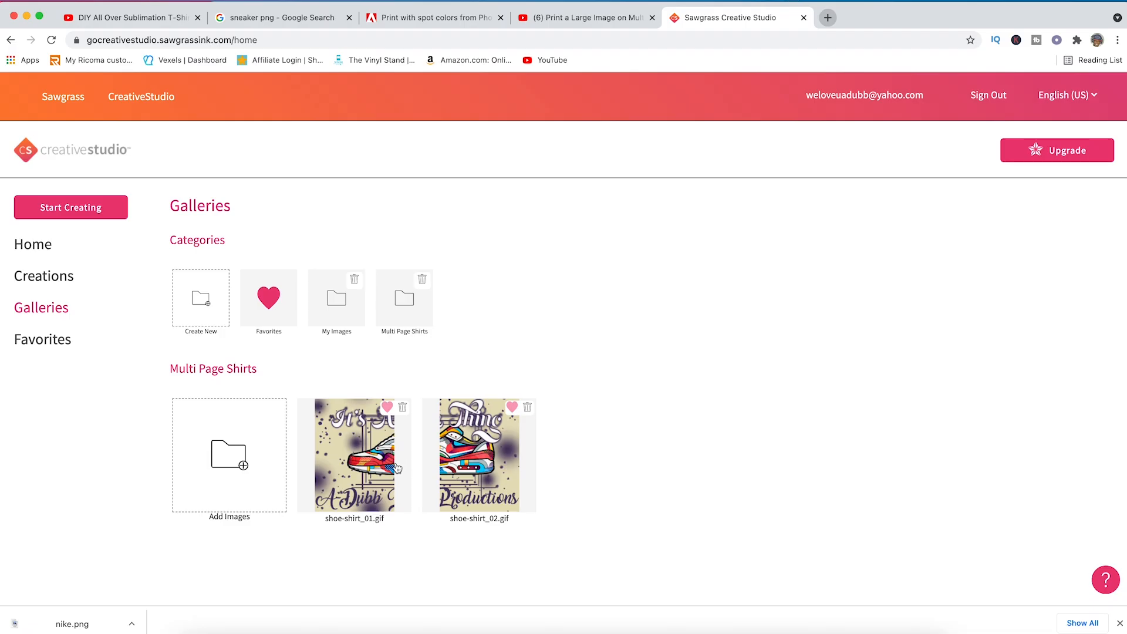
- Start a new creation using the Legal Paper Grid Portrait blank from the favorite products
{"action": "left_click", "coordinate": [93, 216]}
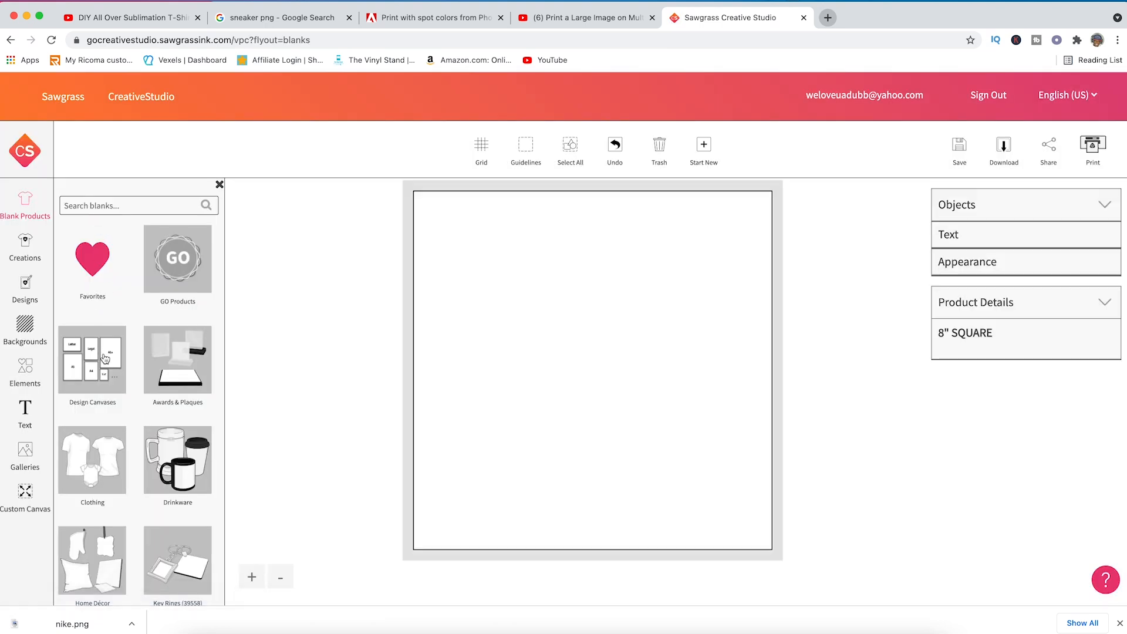
{"action": "left_click", "coordinate": [100, 275]}
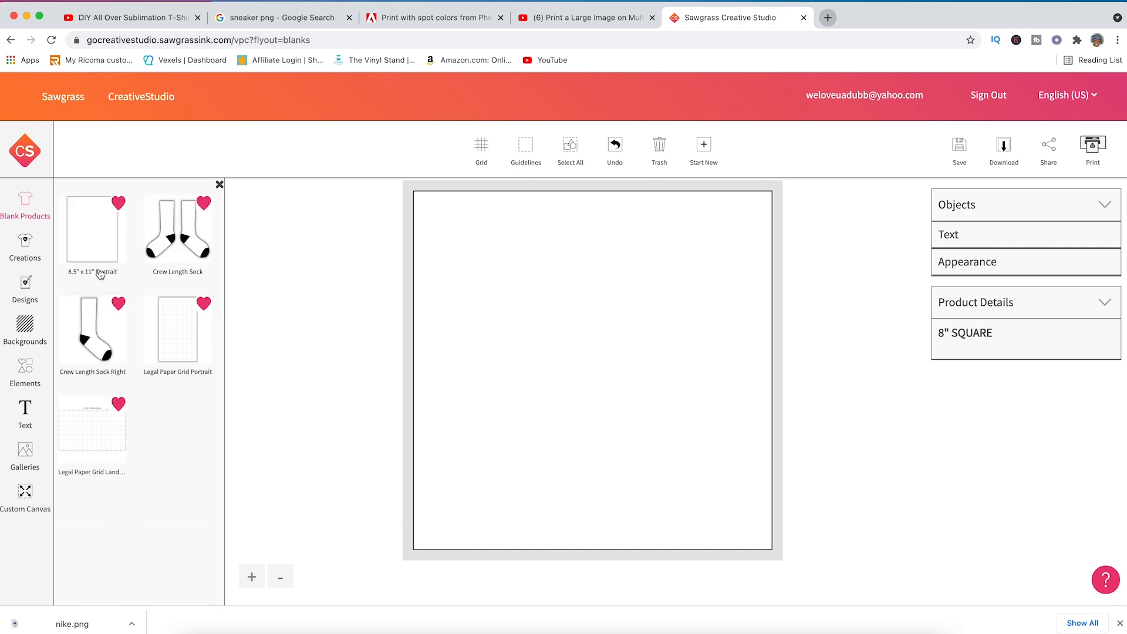
{"action": "left_click", "coordinate": [176, 334]}
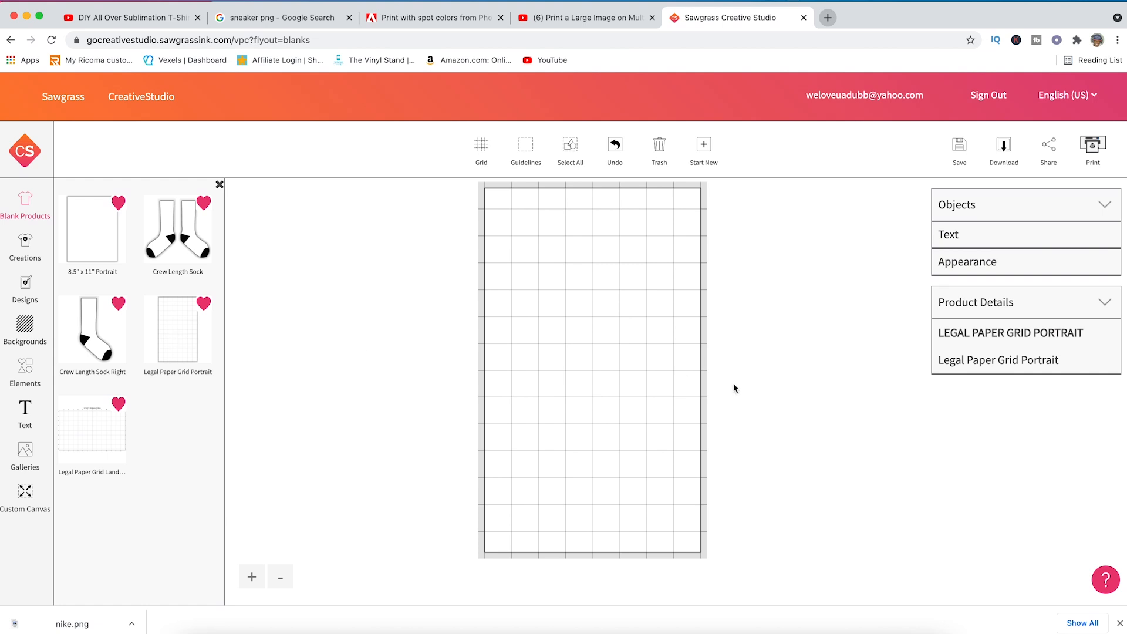
- Place shoe-shirt_01.gif from the Multi Page Shirts gallery on the canvas
{"action": "left_click", "coordinate": [26, 452]}
{"action": "left_click", "coordinate": [170, 368]}
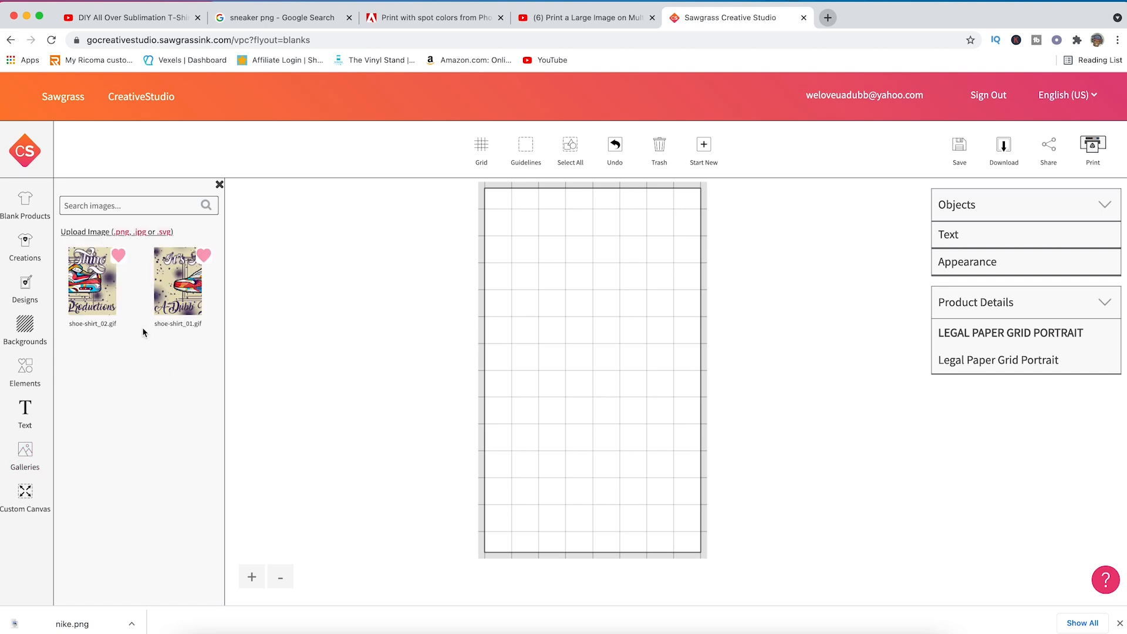
{"action": "left_click", "coordinate": [184, 308]}
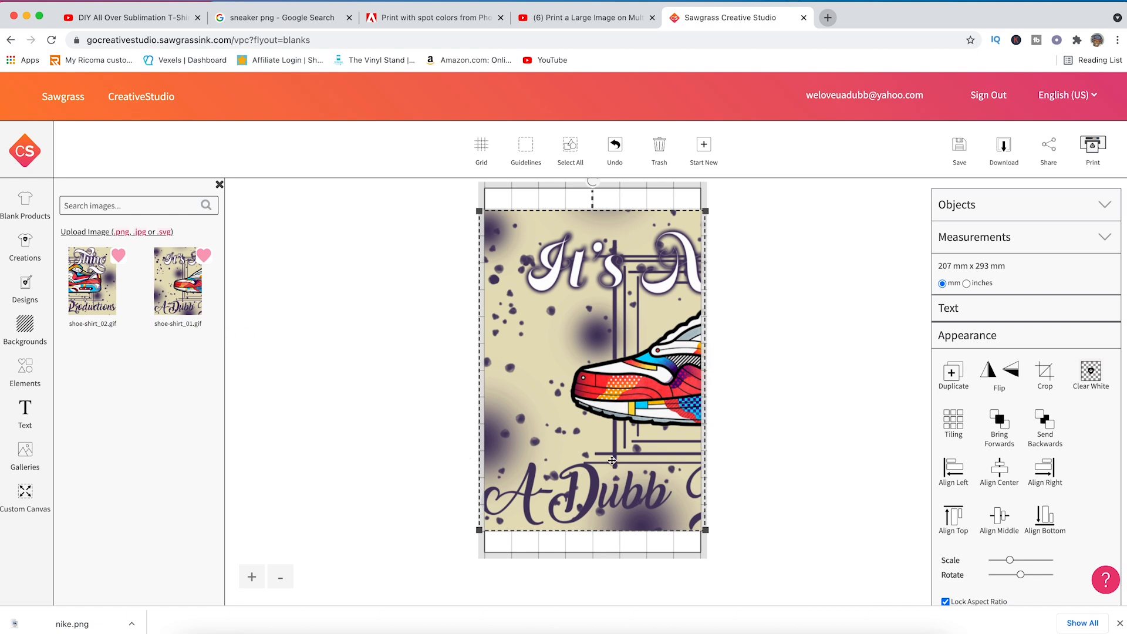
- Scale and position the image within the canvas width at about 7.68 x 10.87 inches, with measurements shown in inches
{"action": "left_click_drag", "start_coordinate": [592, 455], "coordinate": [598, 455]}
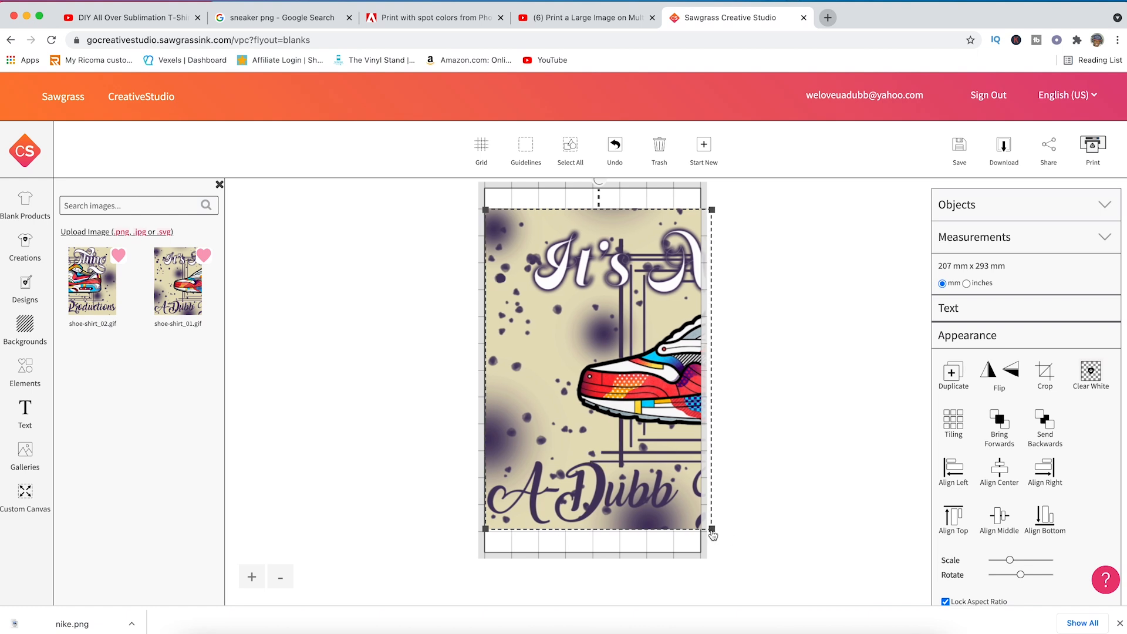
{"action": "left_click_drag", "start_coordinate": [711, 529], "coordinate": [646, 475]}
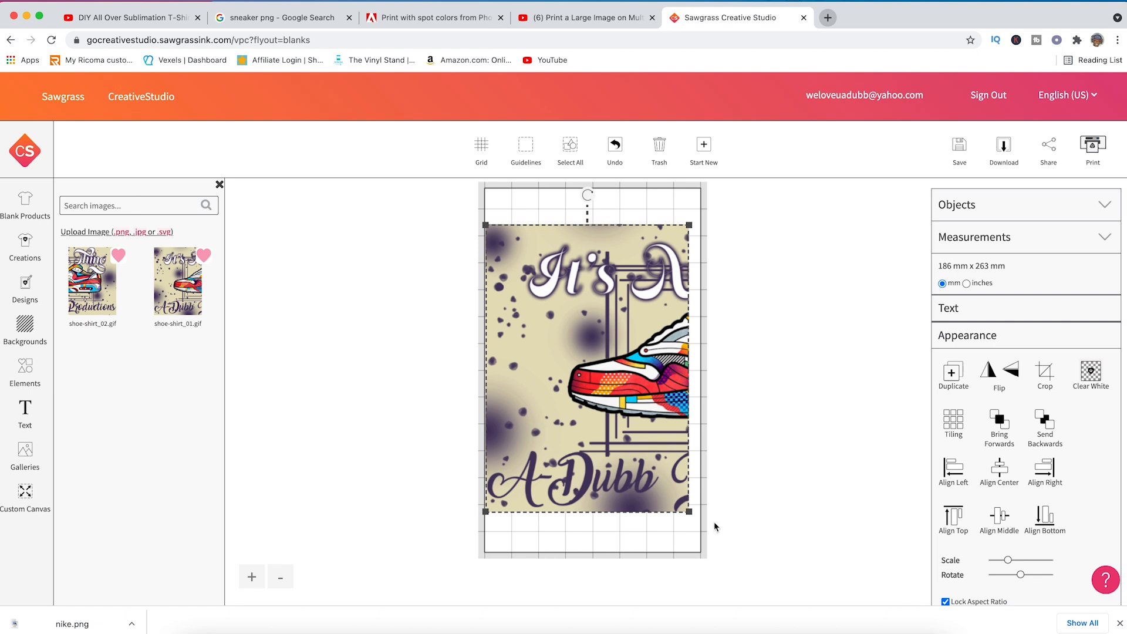
{"action": "left_click_drag", "start_coordinate": [691, 519], "coordinate": [707, 532]}
{"action": "left_click_drag", "start_coordinate": [676, 510], "coordinate": [682, 512]}
{"action": "left_click_drag", "start_coordinate": [700, 220], "coordinate": [699, 224]}
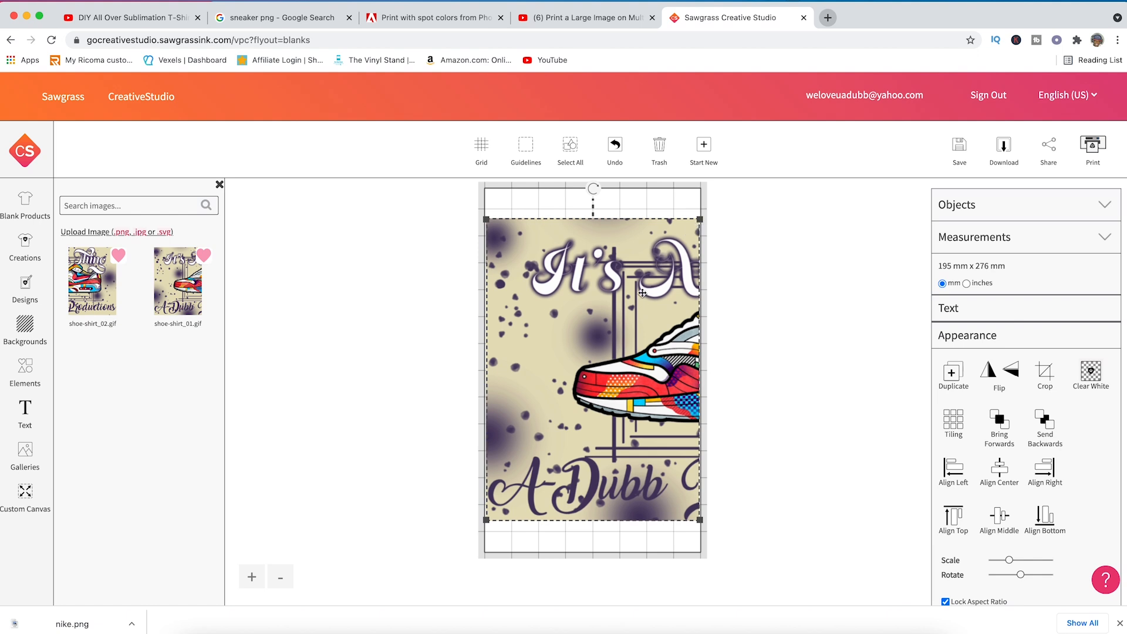
{"action": "left_click", "coordinate": [968, 285]}
{"action": "left_click_drag", "start_coordinate": [699, 519], "coordinate": [700, 521]}
{"action": "left_click_drag", "start_coordinate": [661, 466], "coordinate": [662, 466]}
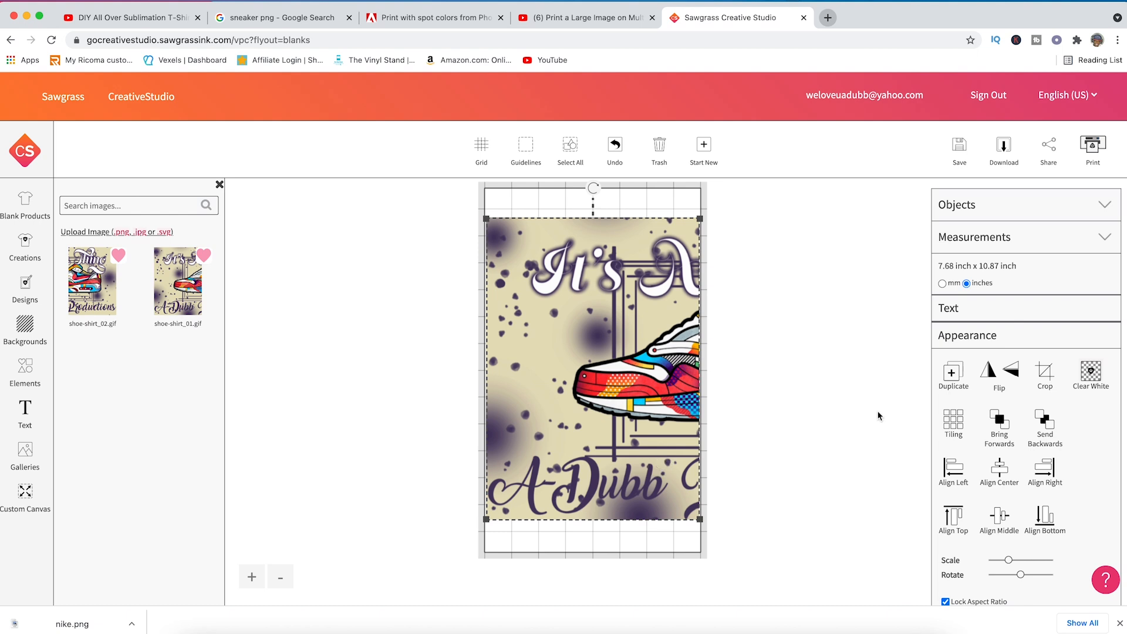
- Configure the print settings with the ready SAWGRASS SG500 printer on the MacBook Pro, Polyester as product and Vivid color mode
{"action": "left_click", "coordinate": [1094, 147]}
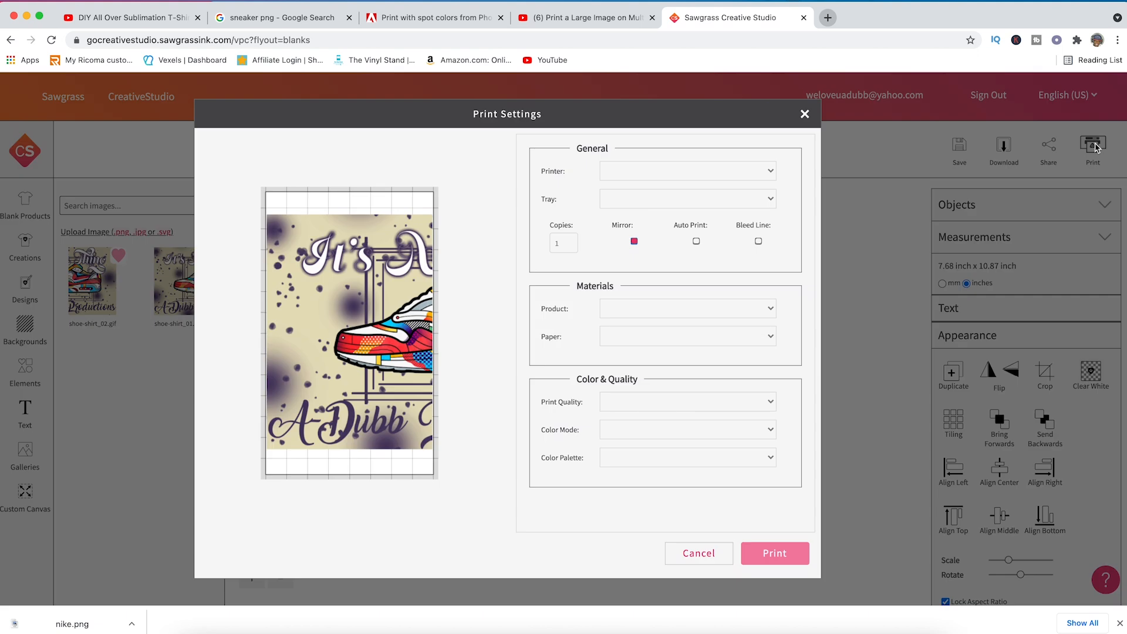
{"action": "left_click", "coordinate": [753, 171]}
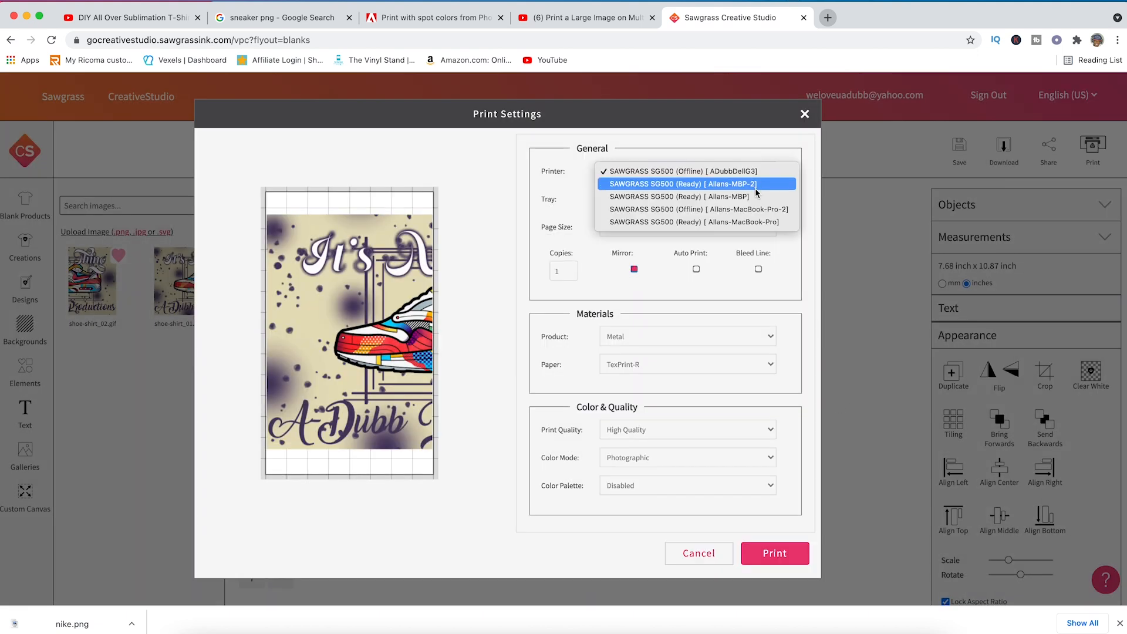
{"action": "left_click", "coordinate": [760, 222]}
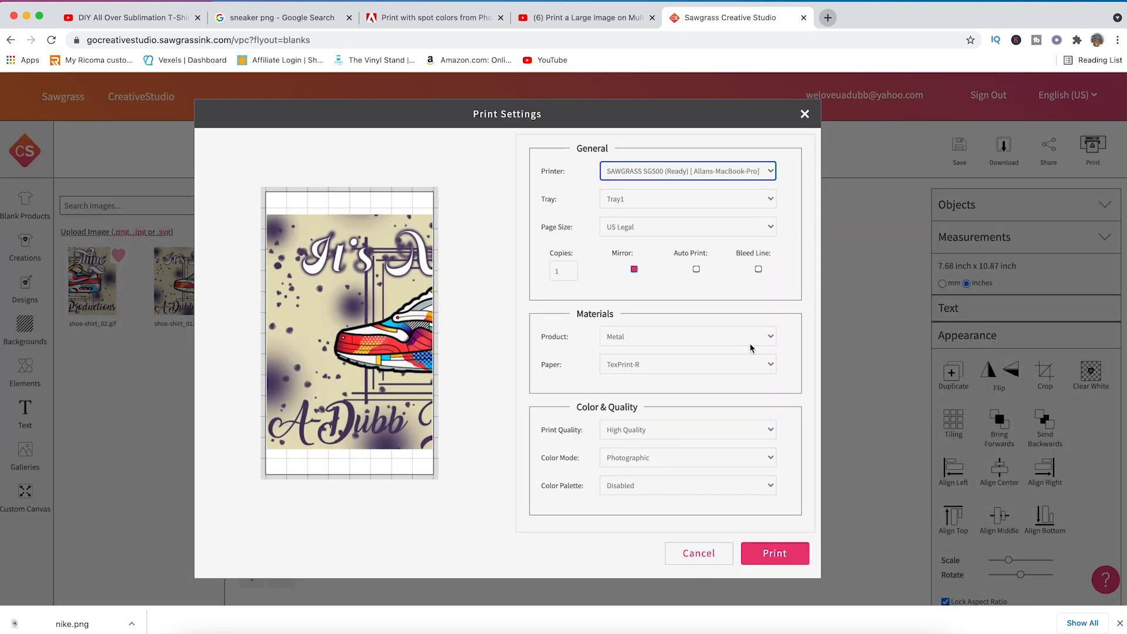
{"action": "left_click", "coordinate": [753, 344]}
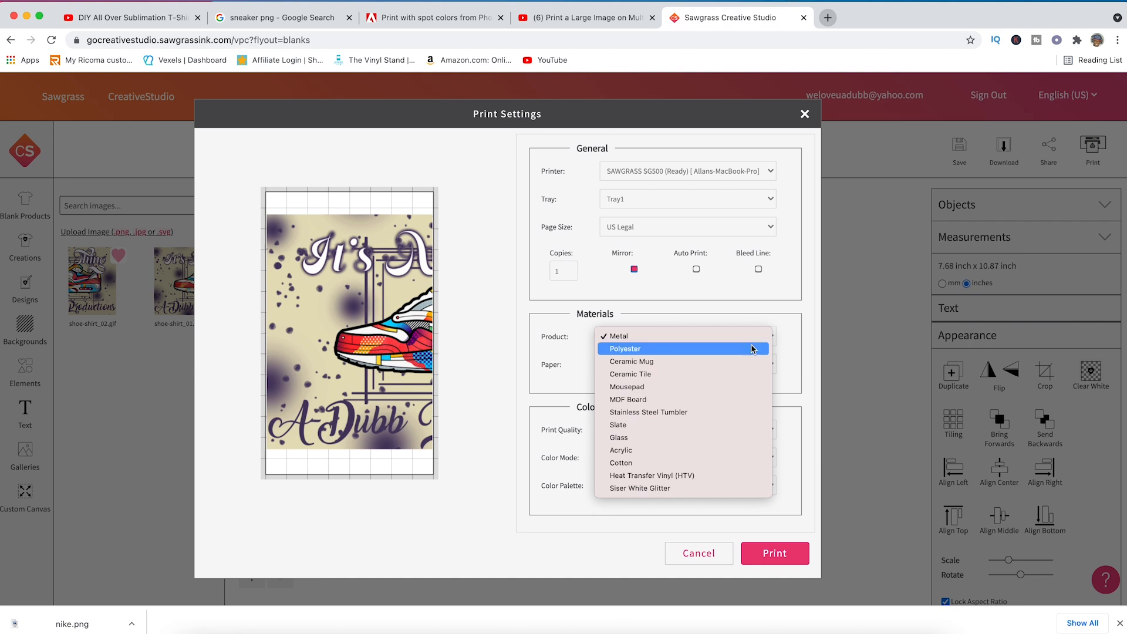
{"action": "left_click", "coordinate": [753, 349]}
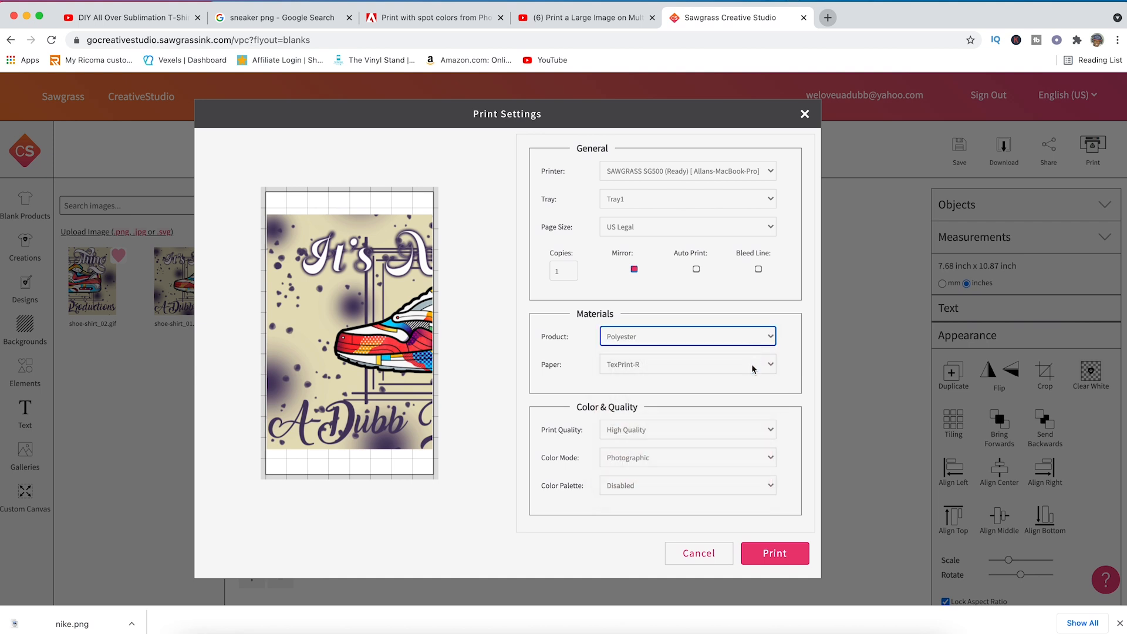
{"action": "left_click", "coordinate": [714, 460]}
{"action": "left_click", "coordinate": [714, 470]}
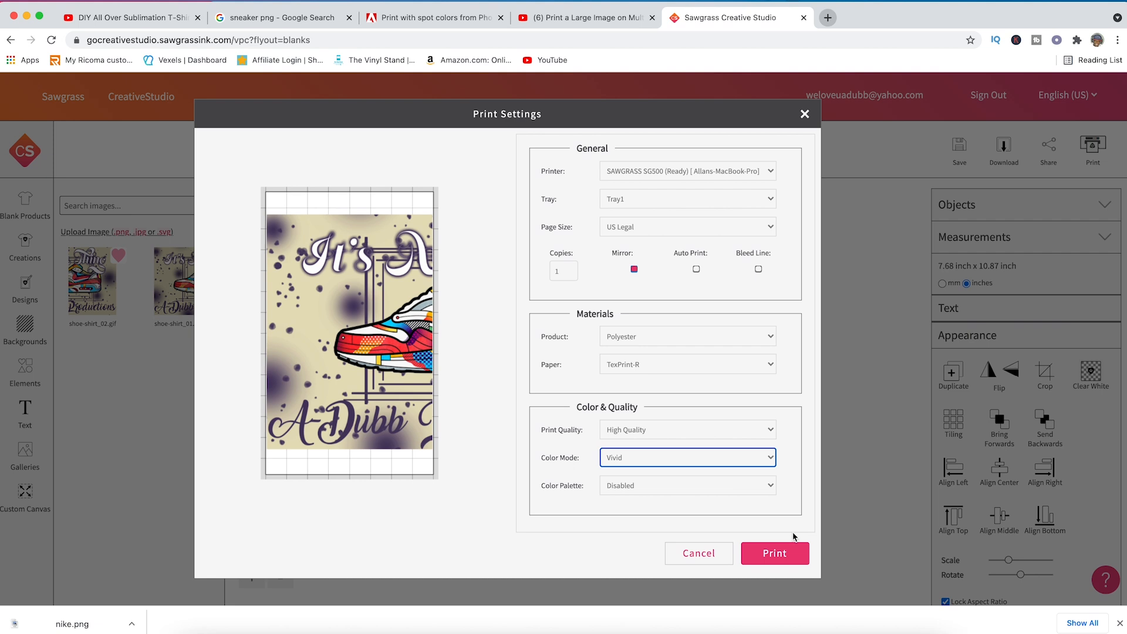
- Send the first half of the design to print and switch to Sawgrass Print Manager
{"action": "left_click", "coordinate": [787, 553]}
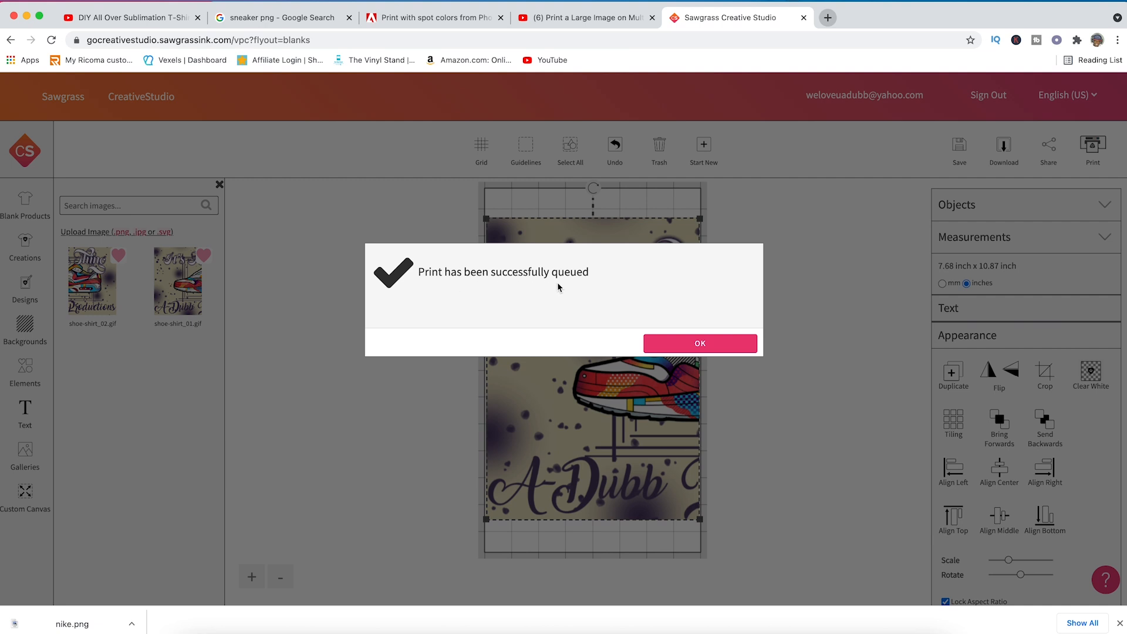
{"action": "left_click", "coordinate": [672, 344]}
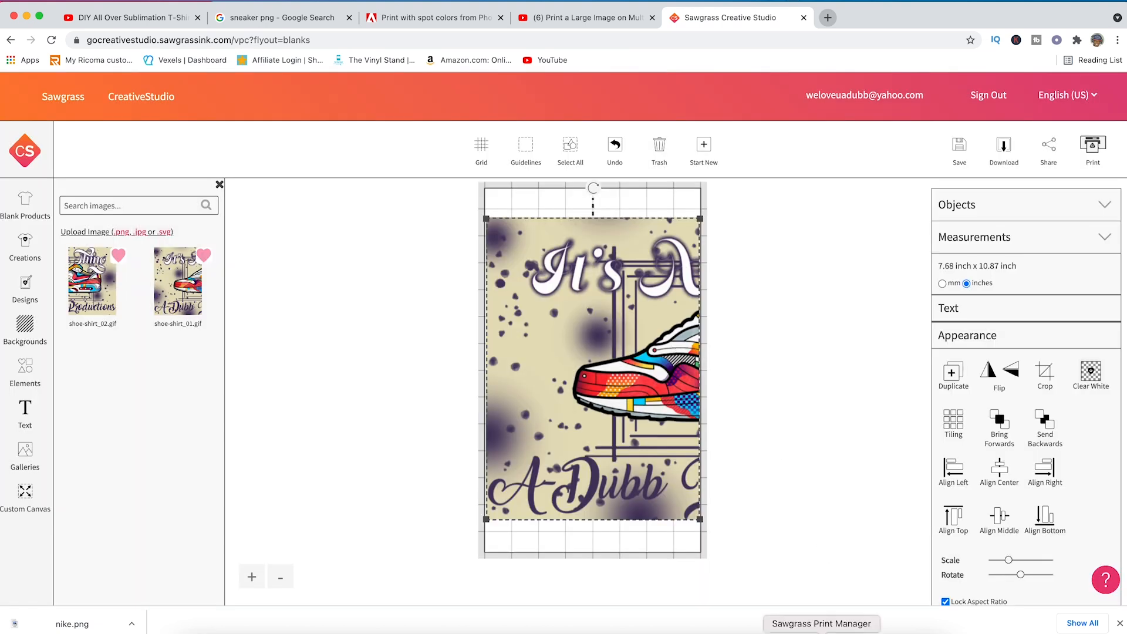
{"action": "left_click", "coordinate": [822, 633]}
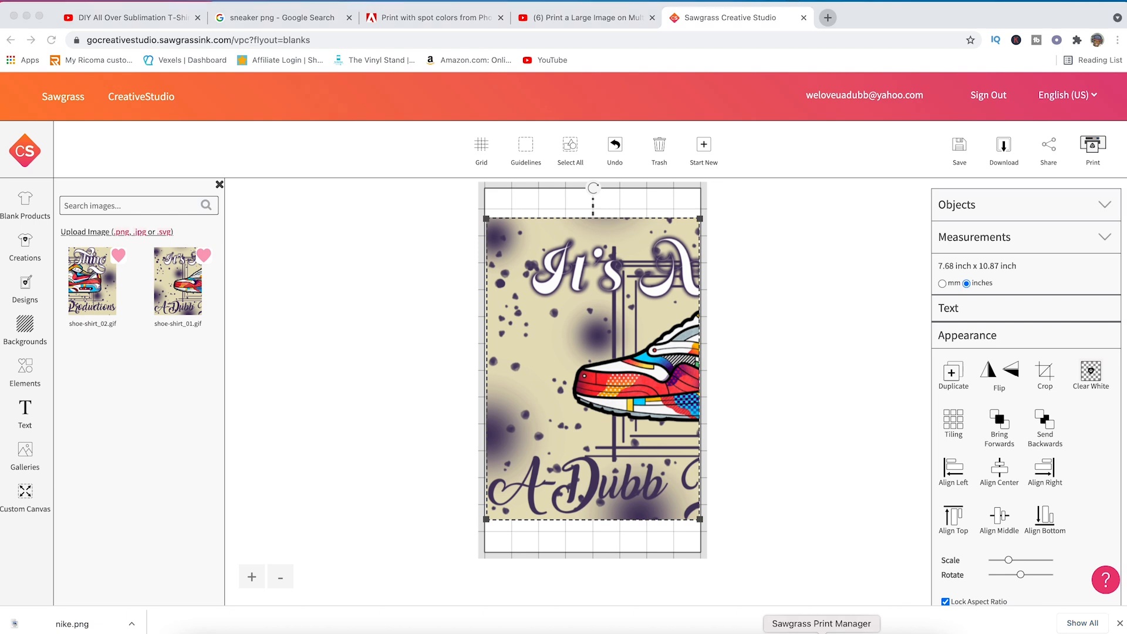